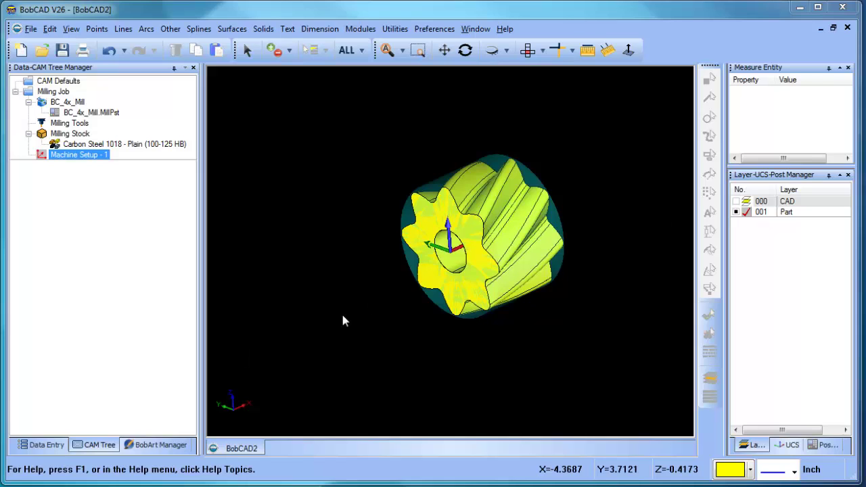
Make the CAD layer visible and active, and hide the Part layer
click(91, 143)
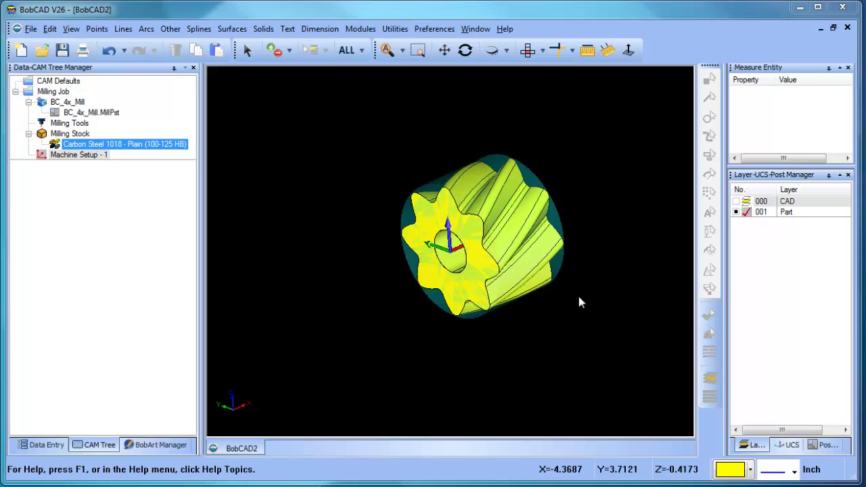
mouse_move(579, 298)
middle_down()
mouse_move(567, 307)
mouse_move(572, 293)
middle_up()
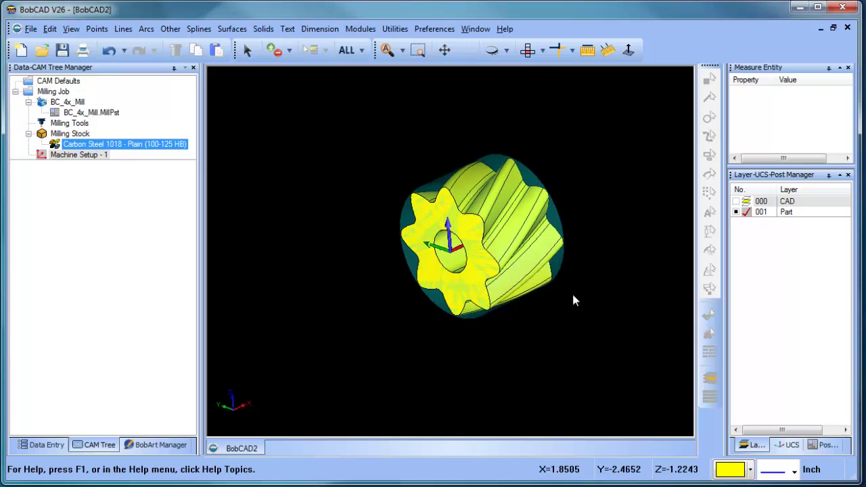
click(748, 203)
click(736, 212)
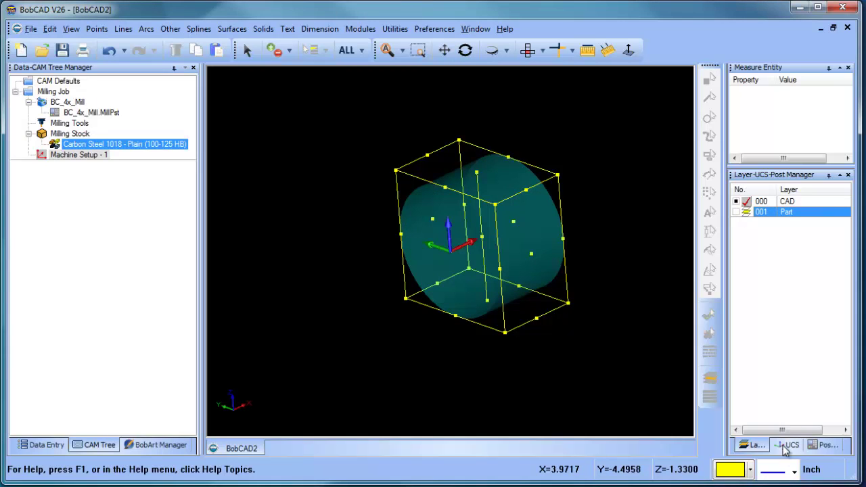
Check the planes of user coordinate systems 1 through 4 and make UCS 1 active
click(789, 445)
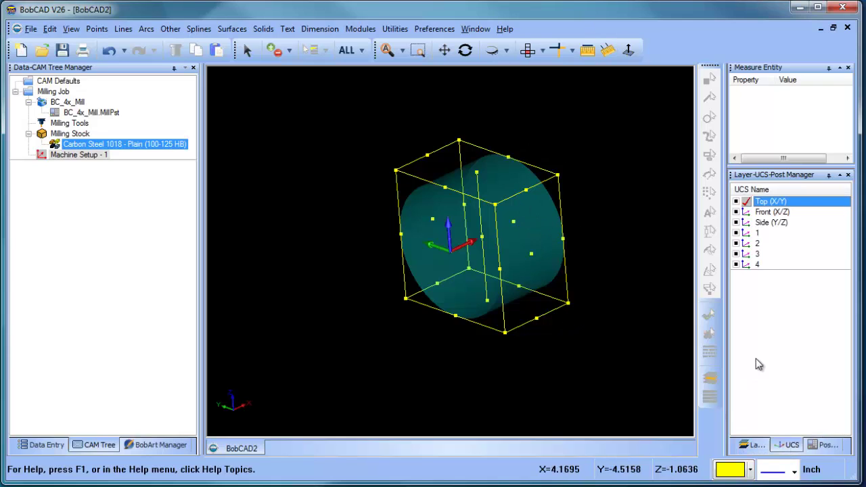
click(747, 233)
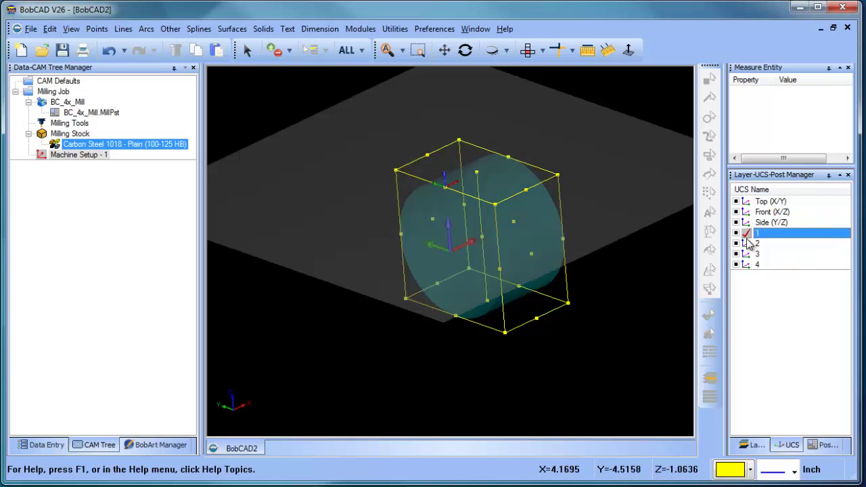
click(747, 243)
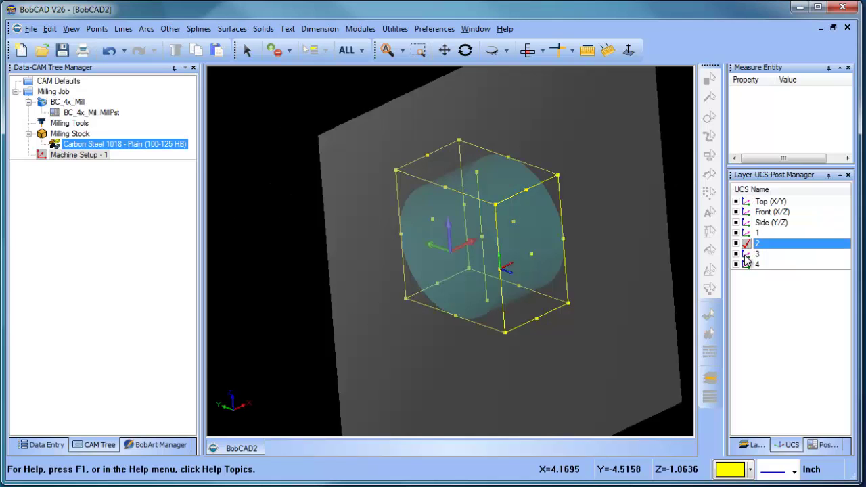
click(747, 255)
click(747, 265)
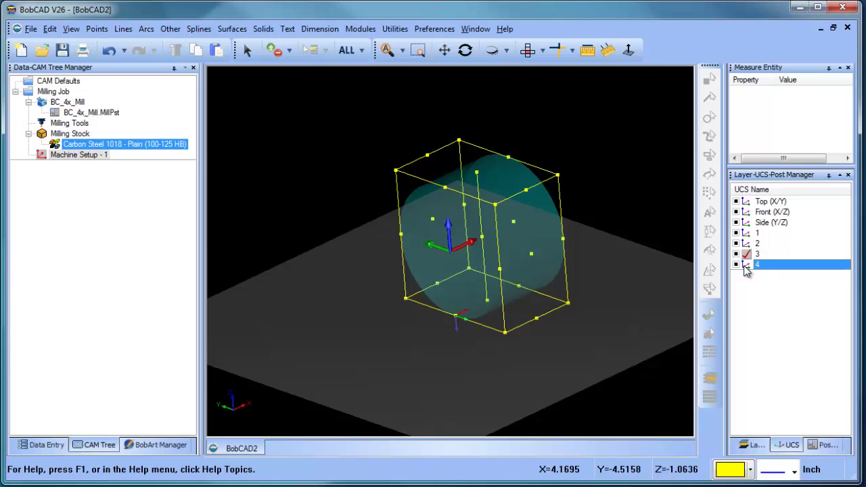
click(748, 234)
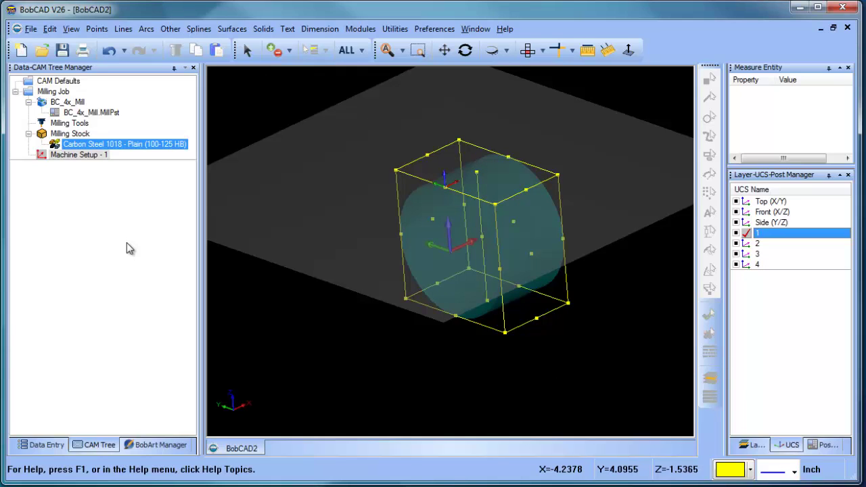
Show the Part layer together with the CAD layer
click(751, 445)
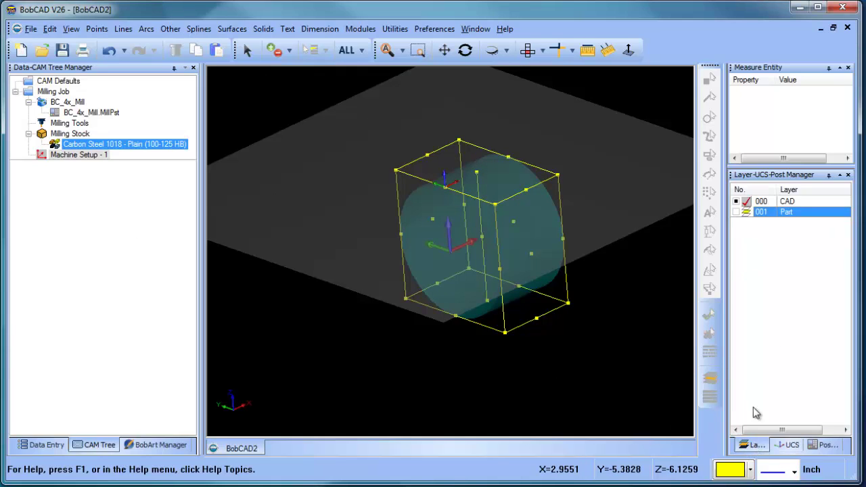
click(736, 212)
mouse_move(497, 252)
middle_down()
mouse_move(522, 265)
mouse_move(513, 254)
middle_up()
Add an index system to Machine Setup - 1 and assign UCS 1 to it
right_click(82, 155)
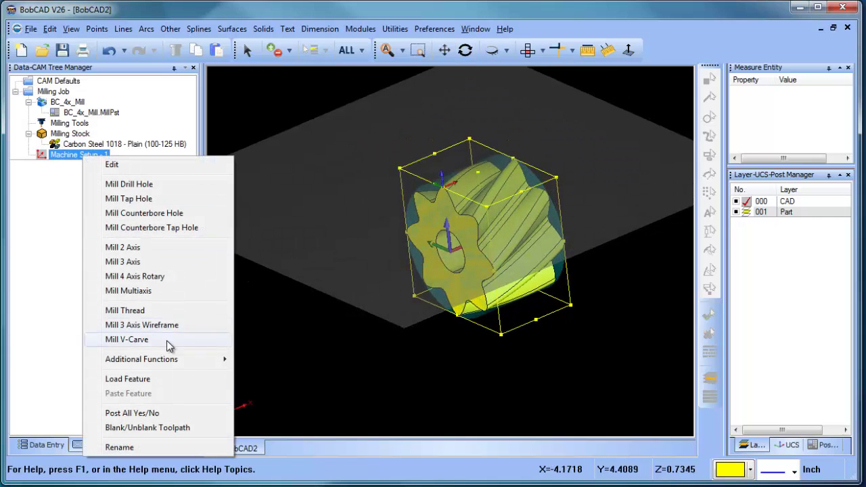
mouse_move(191, 357)
click(292, 379)
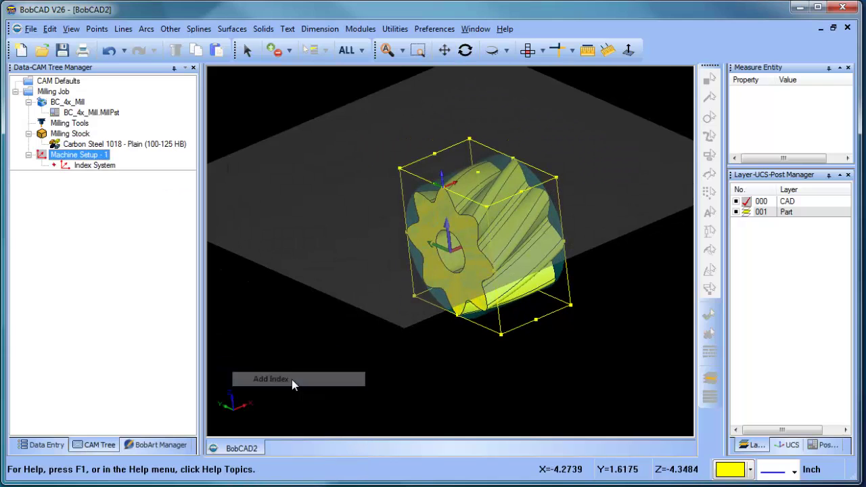
right_click(101, 165)
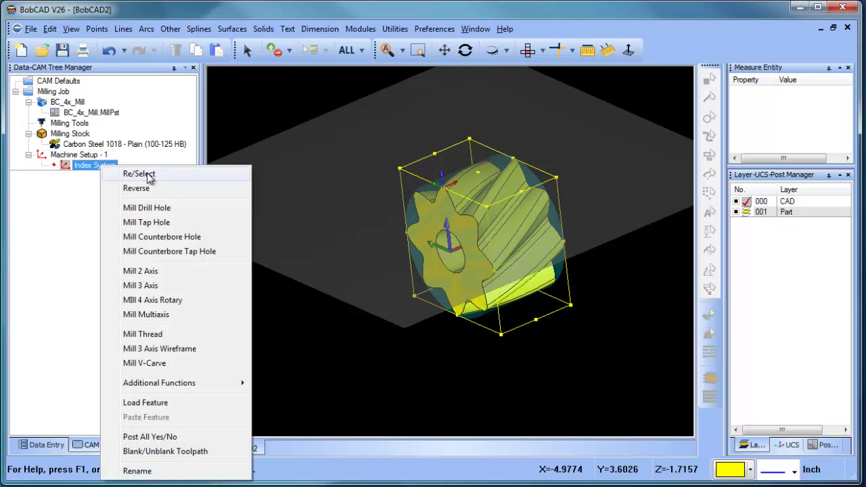
click(139, 174)
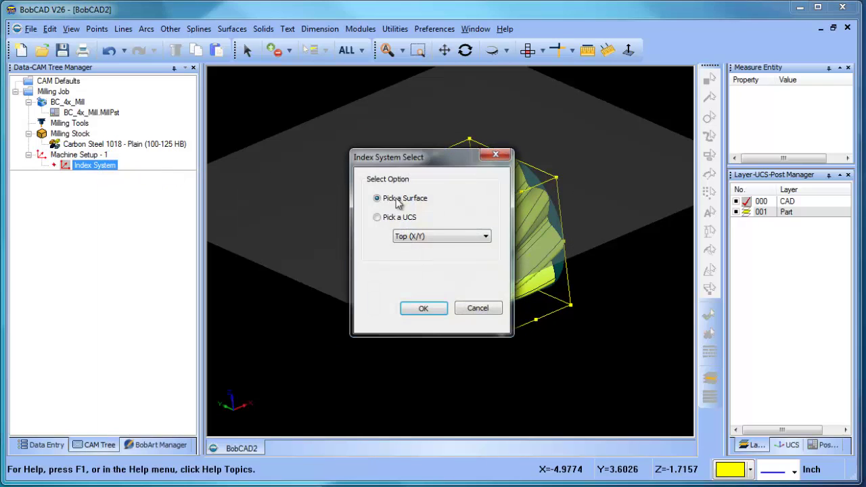
click(448, 242)
click(446, 276)
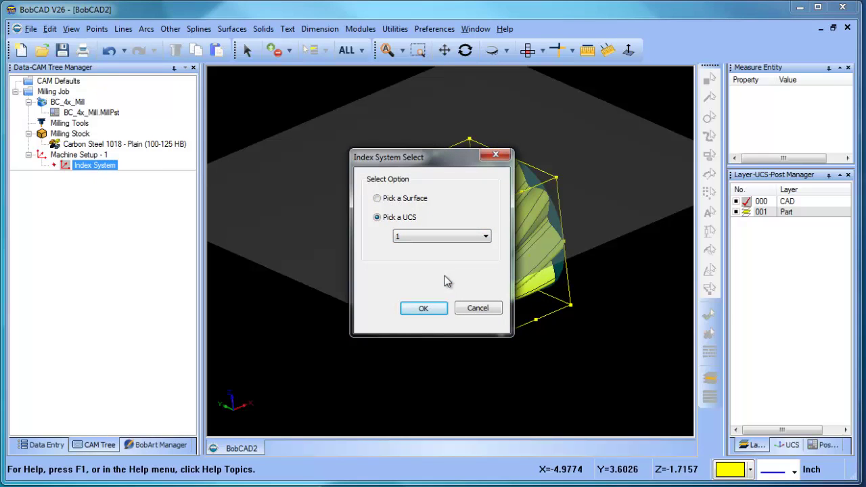
click(429, 313)
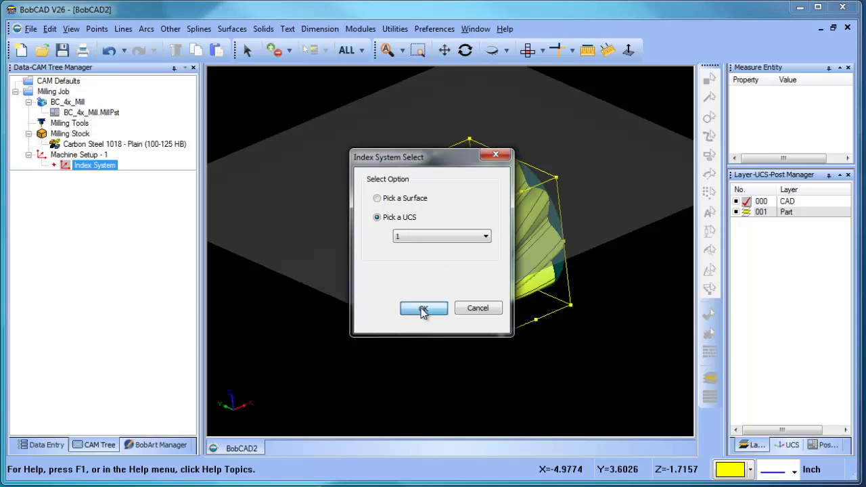
Start a Mill 3 Axis feature under the index system and select all visible geometry for it
right_click(85, 168)
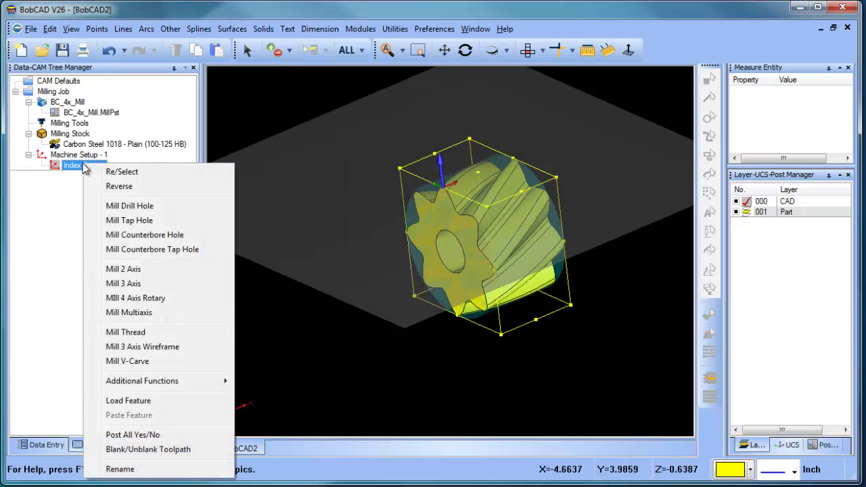
click(164, 284)
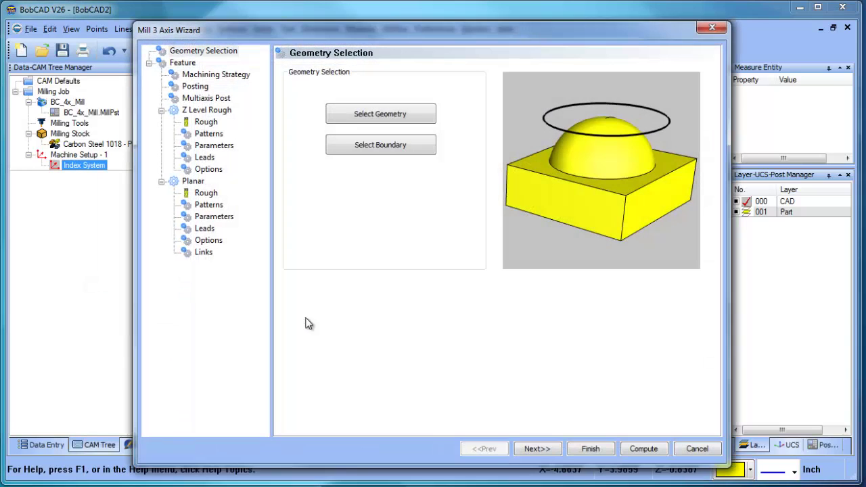
click(381, 113)
click(419, 158)
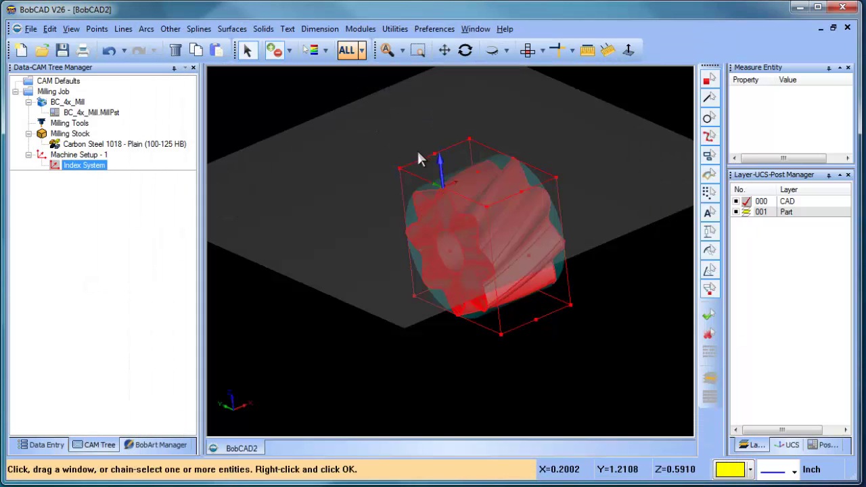
key(space)
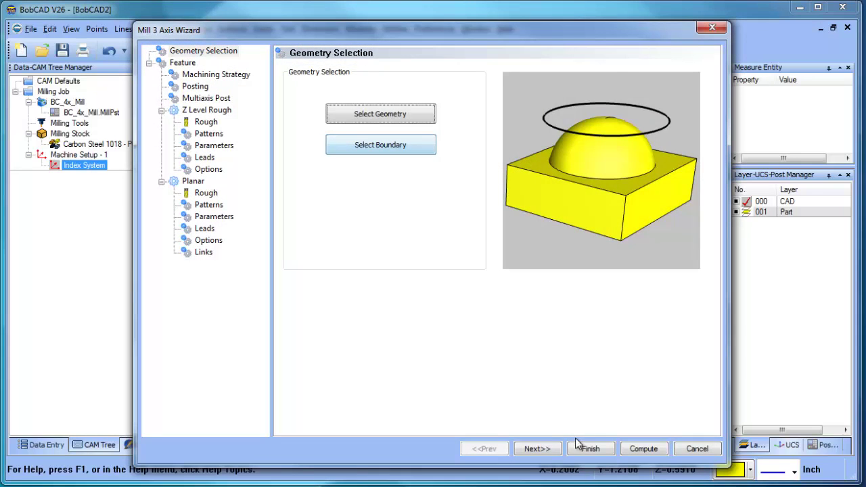
Choose Advanced Rough as the feature's machining strategy
click(537, 449)
click(216, 75)
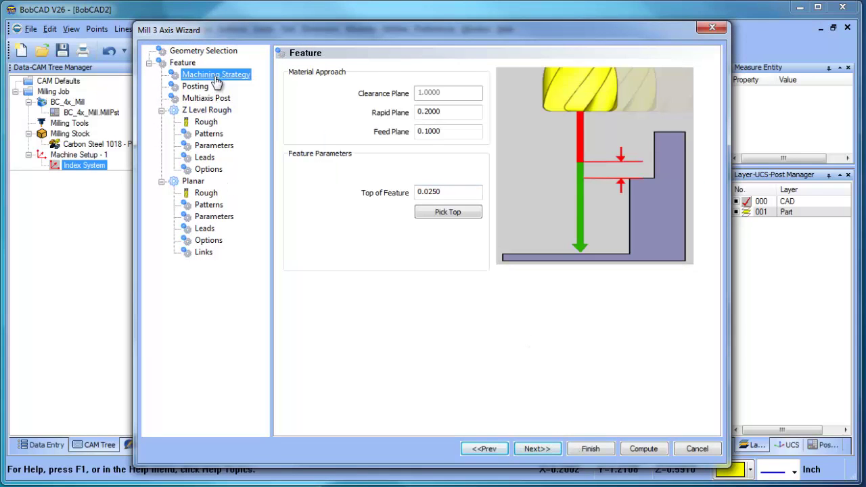
click(405, 156)
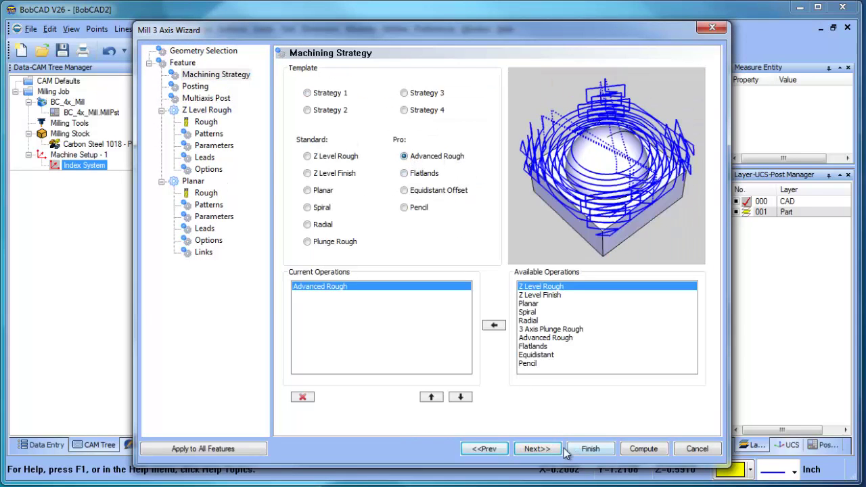
Set the corner radius of the roughing tool to 0
click(539, 449)
click(206, 122)
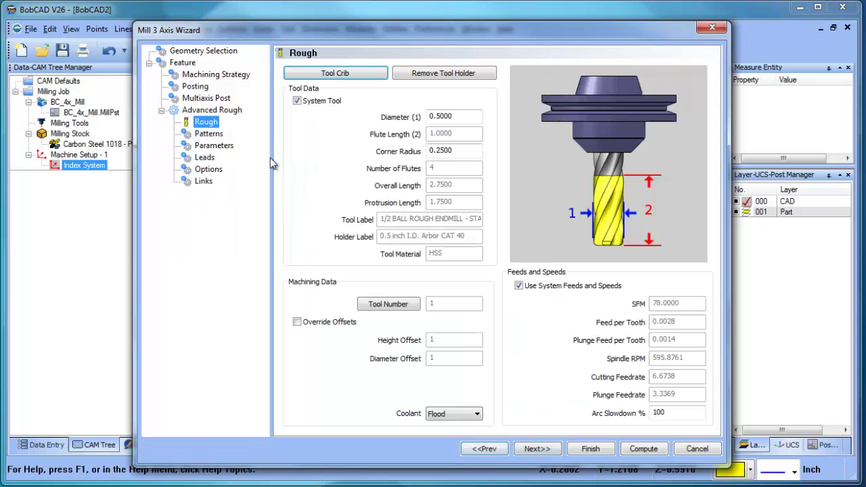
click(452, 153)
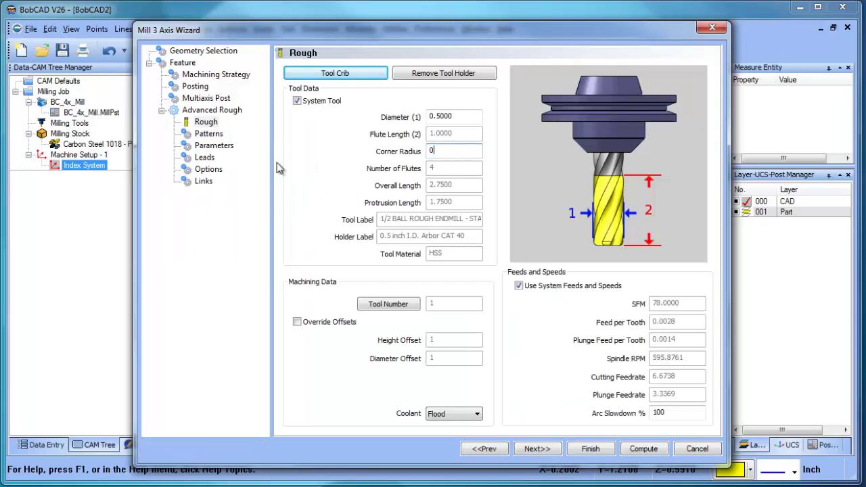
Set the roughing depth of cut and stepover to 0.25, intermediate steps to 2, XYZ allowance to 0.05, and machining tolerance to 0.001
click(209, 133)
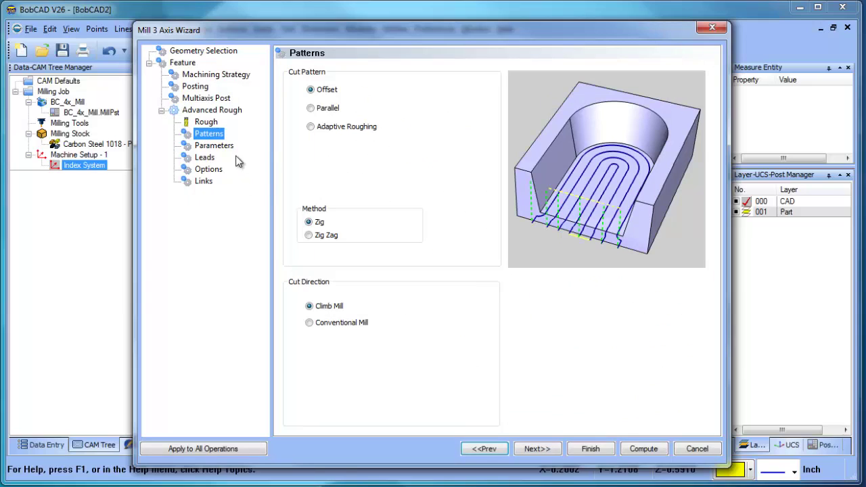
click(214, 145)
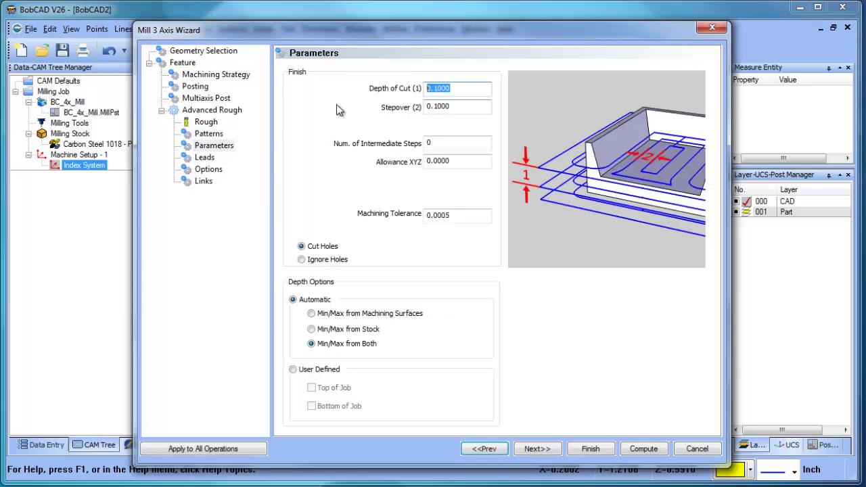
text(.25)
key(Tab)
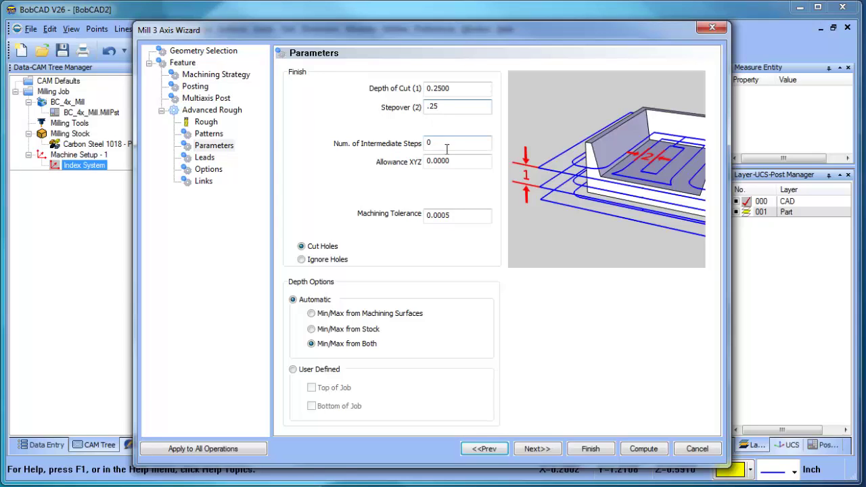
drag(447, 147, 335, 151)
text(2)
drag(459, 162, 409, 163)
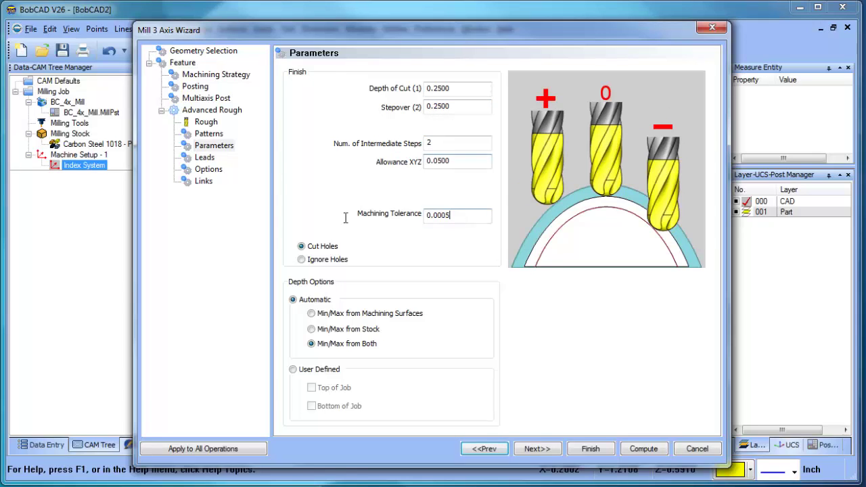
drag(346, 218, 304, 221)
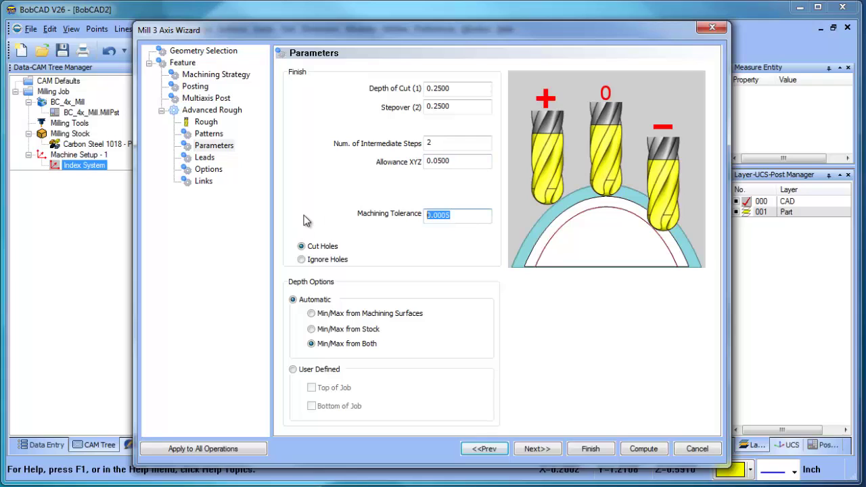
Switch the depth options to User Defined with Top of Job at 0 and Bottom of Job enabled, and compute the toolpath
click(294, 370)
click(312, 388)
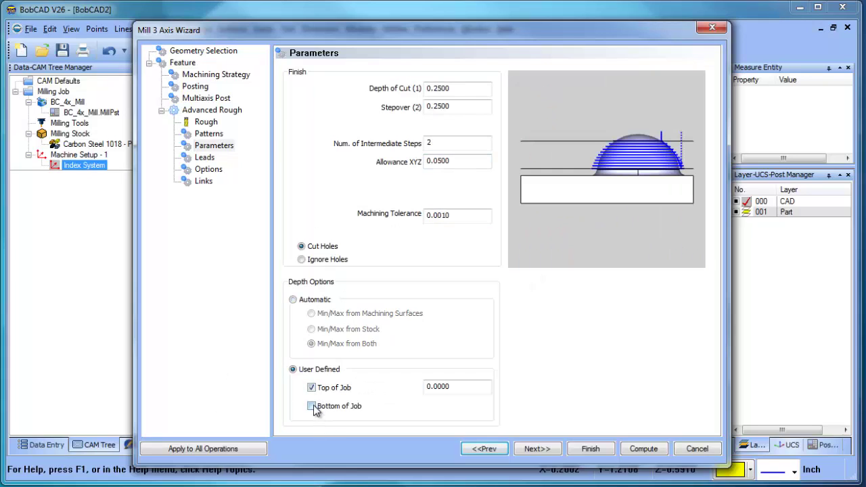
click(312, 406)
click(191, 64)
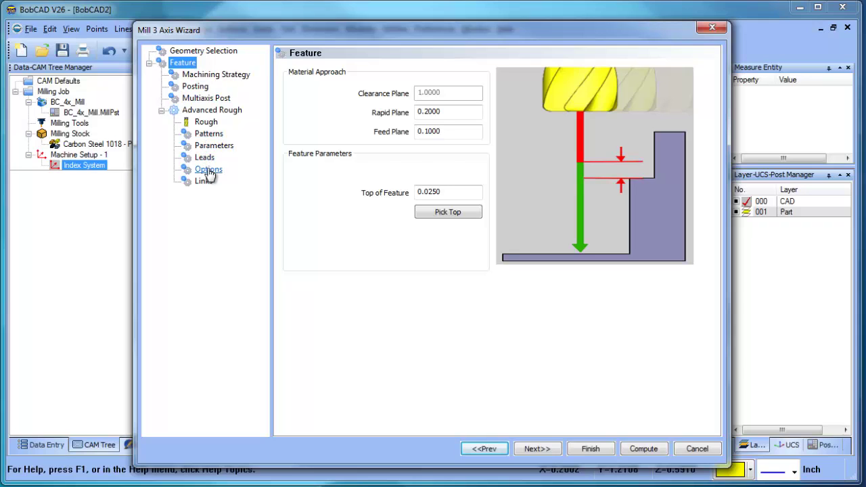
click(213, 146)
click(470, 390)
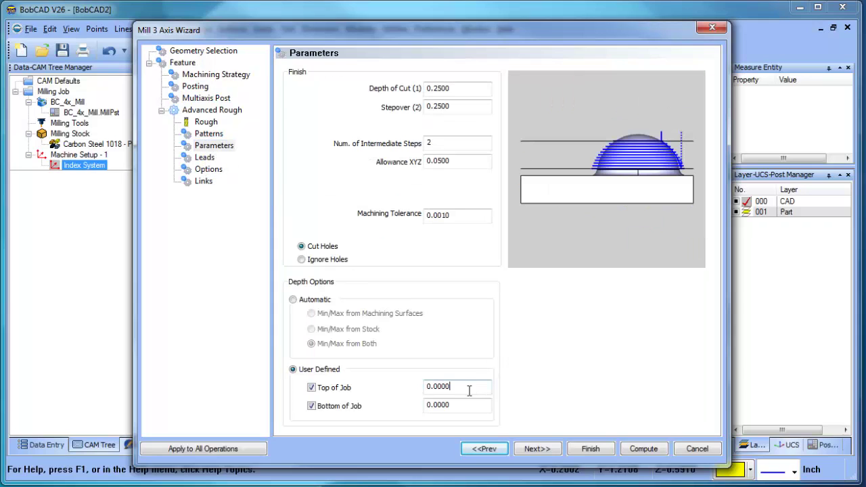
key(Tab)
click(643, 449)
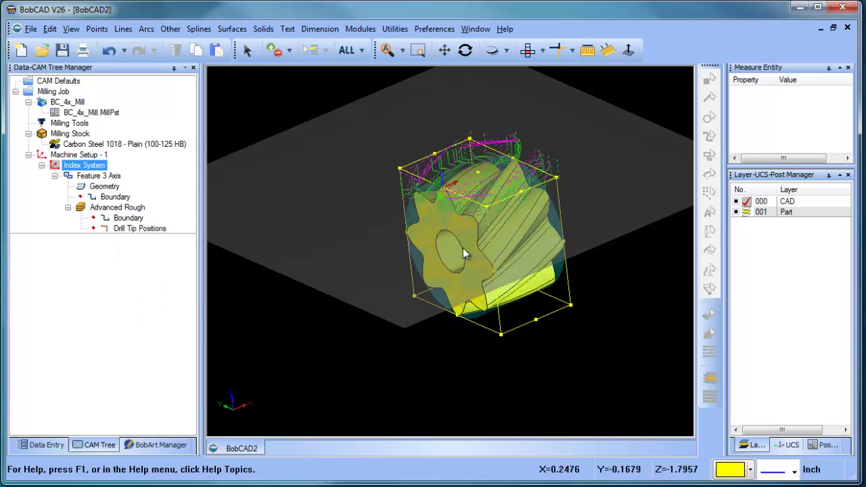
Edit the 3-axis feature's roughing parameters, set Bottom of Job to -.675, and recompute the toolpath
middle_drag(464, 249, 499, 323)
scroll(482, 206, up, 2)
click(98, 175)
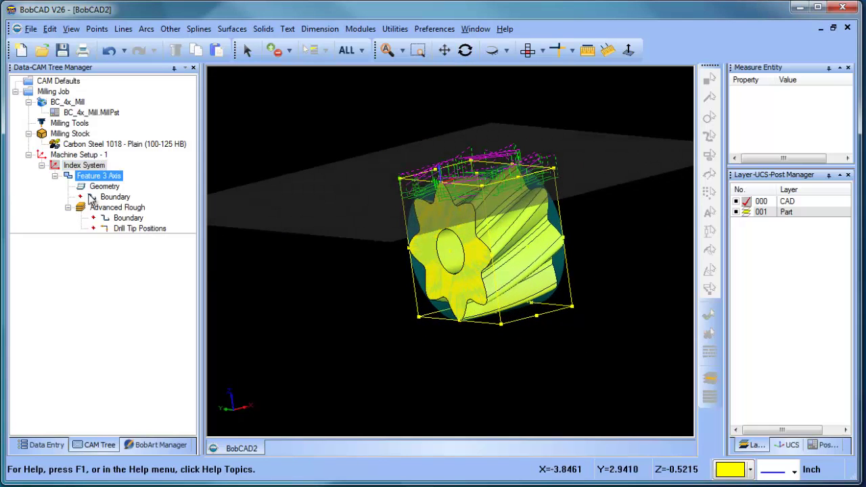
right_click(107, 175)
click(125, 180)
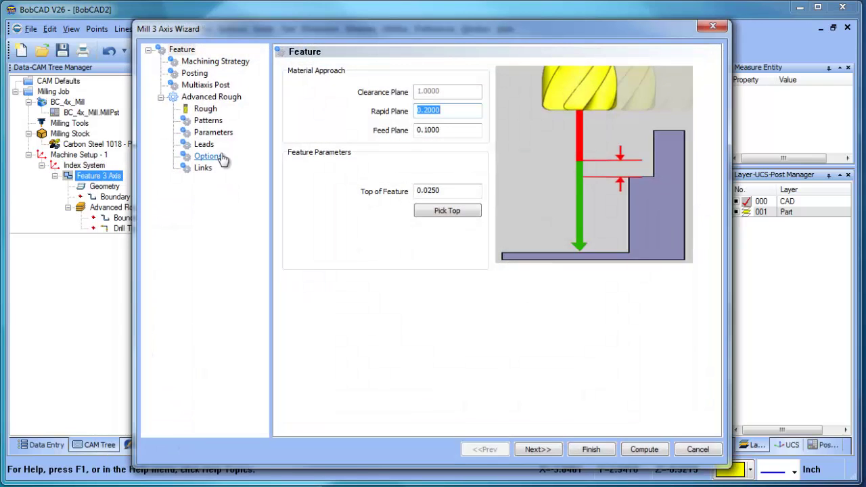
click(213, 132)
click(463, 404)
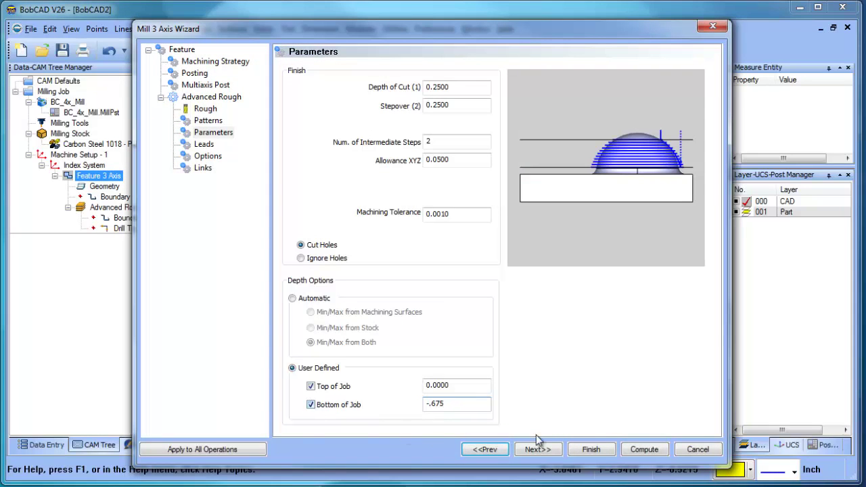
text(-.675)
click(644, 449)
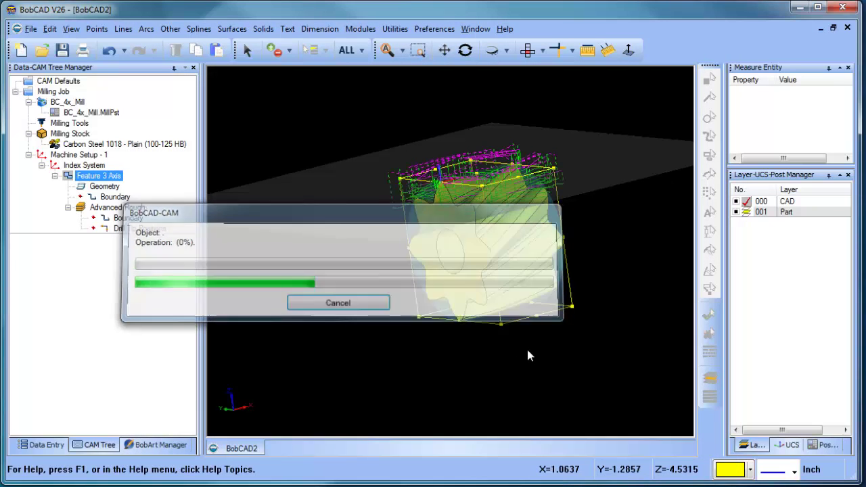
middle_drag(512, 205, 499, 228)
scroll(505, 227, down, 3)
Insert a second index system after the first one and assign it to UCS 2
click(41, 165)
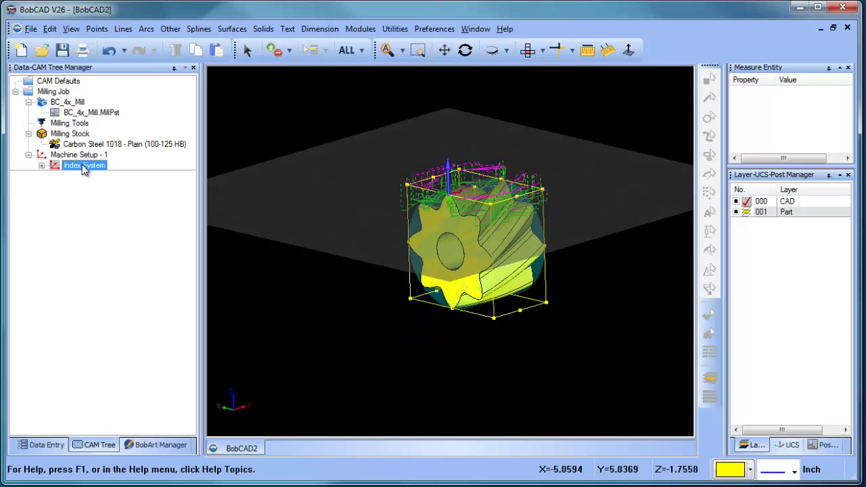
right_click(86, 169)
mouse_move(201, 381)
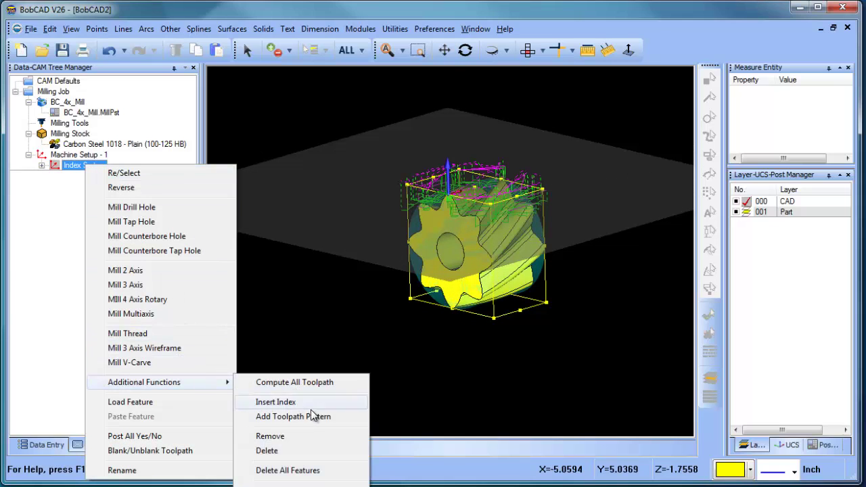
click(311, 404)
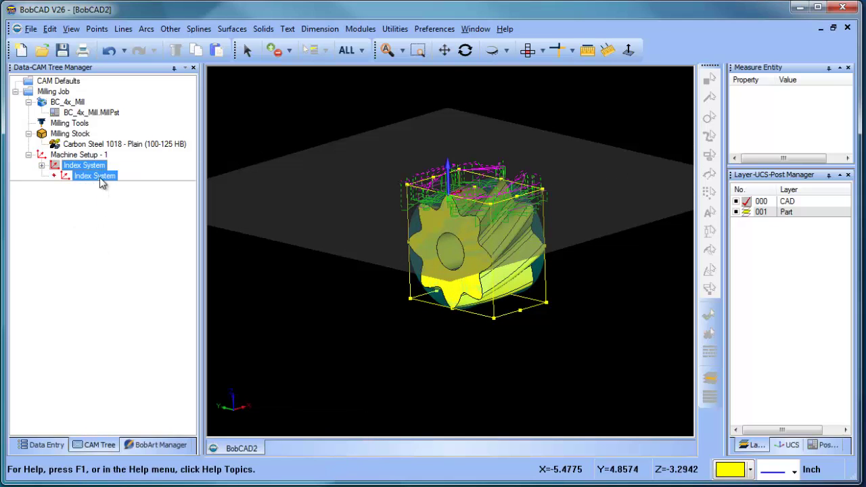
right_click(100, 178)
click(116, 186)
click(457, 236)
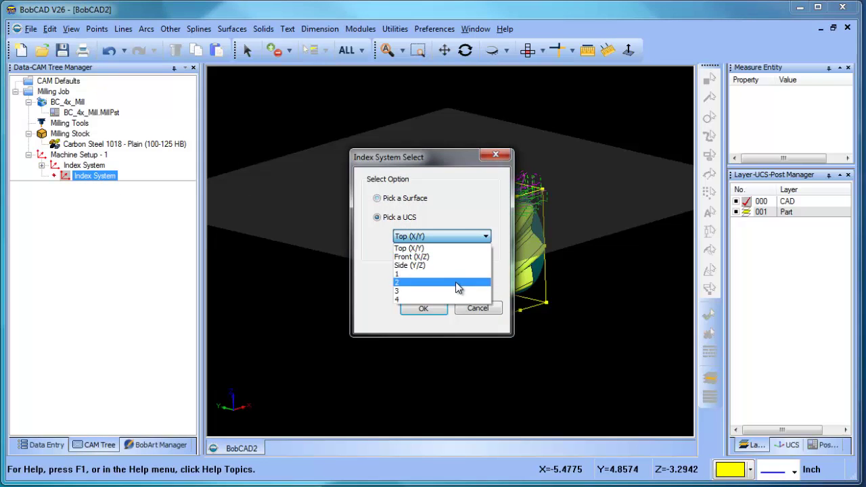
click(454, 283)
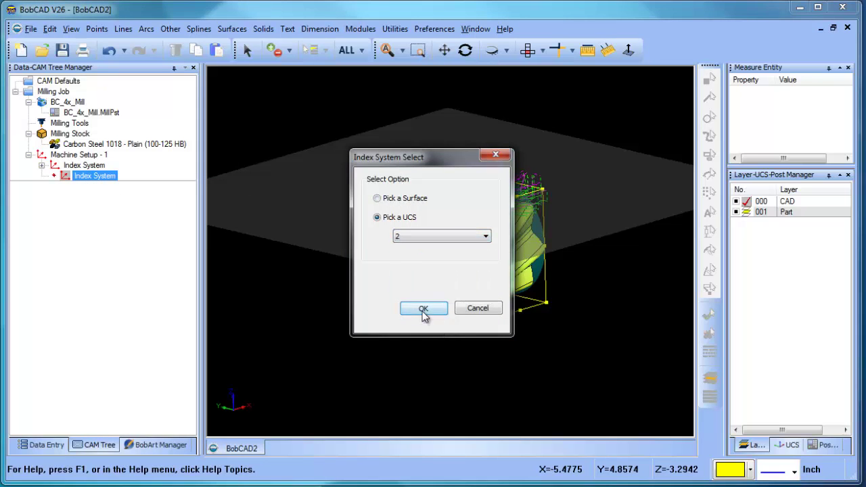
click(423, 310)
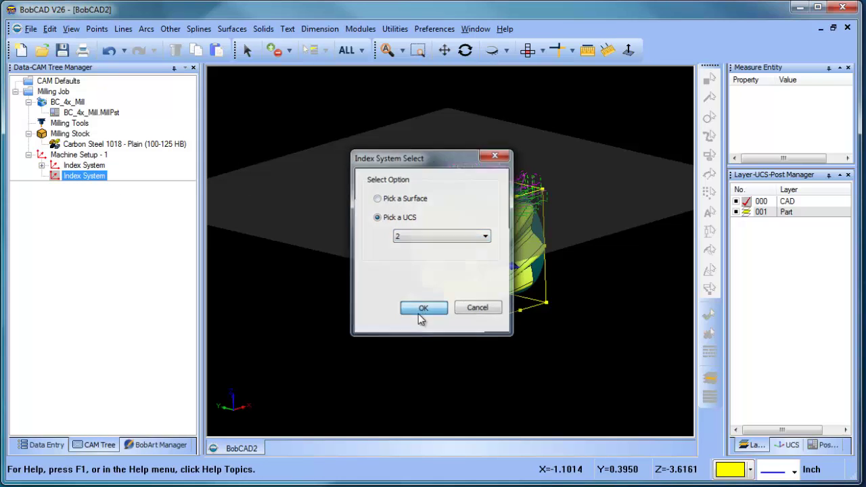
Copy the 3-axis feature from the first index system and paste it into the second one
click(42, 165)
right_click(101, 176)
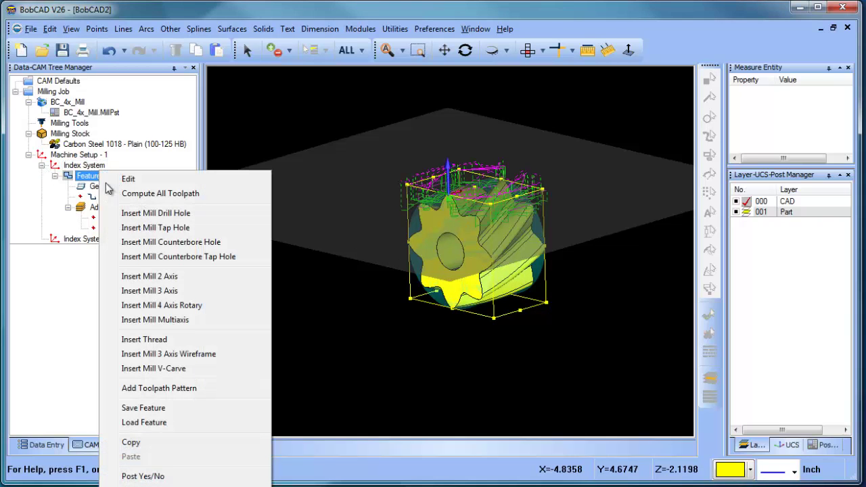
click(192, 442)
right_click(94, 242)
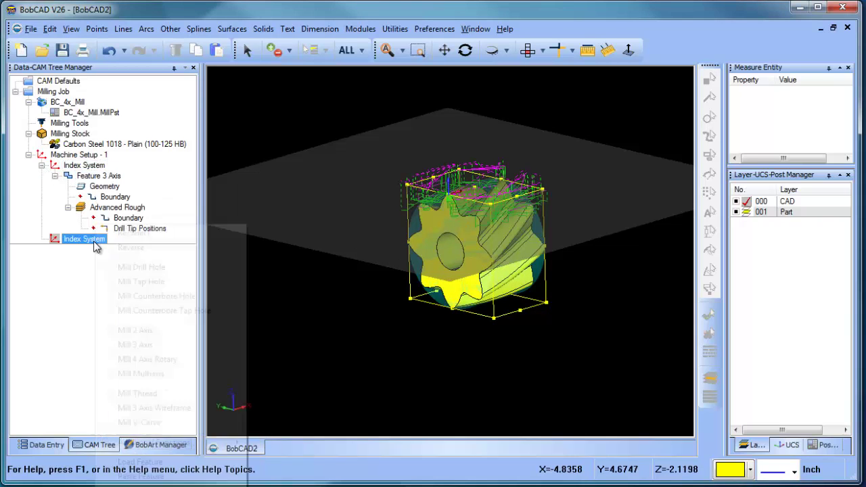
click(177, 477)
Reselect the geometry of the second index system's feature, choosing all entities
right_click(126, 265)
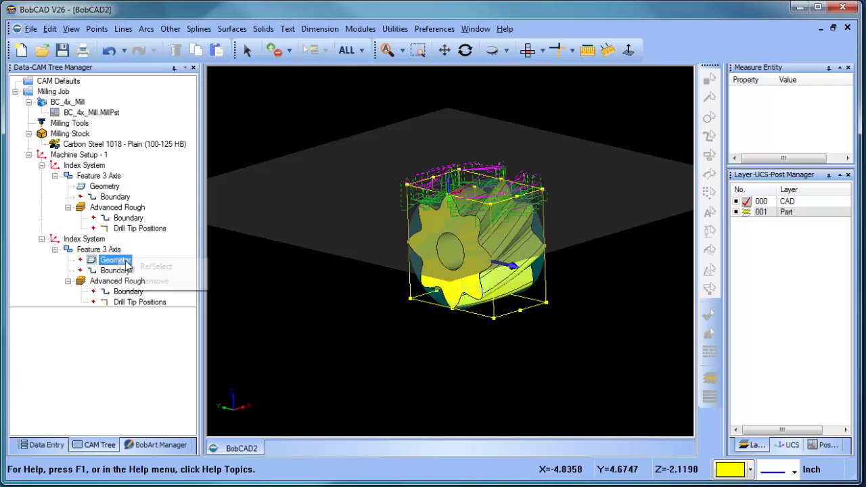
click(162, 266)
click(346, 50)
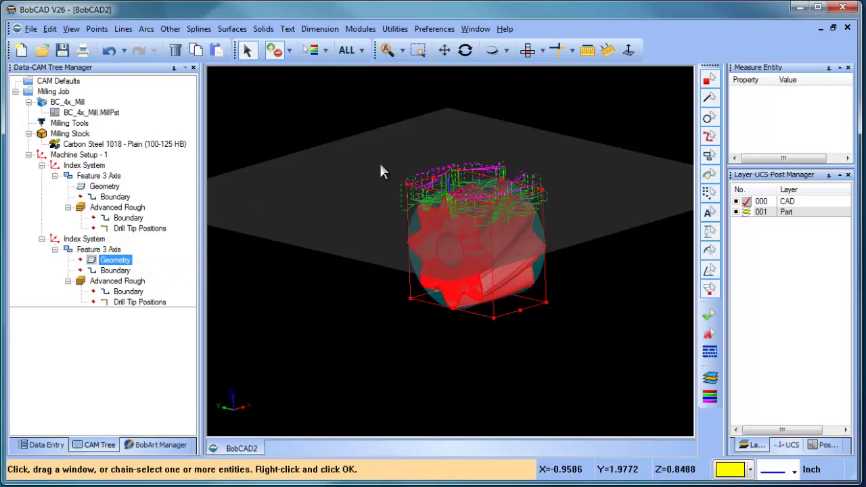
right_click(380, 162)
Compute the Advanced Rough toolpath in the second index system and inspect it on the part
click(135, 281)
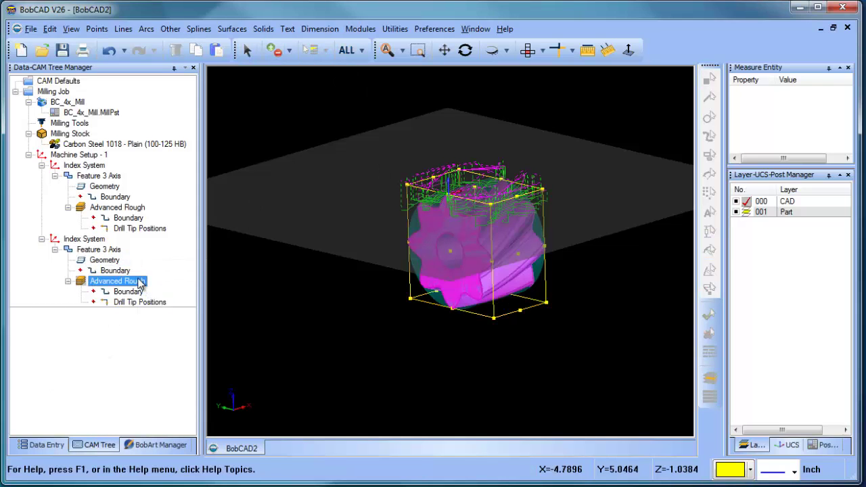
right_click(138, 279)
click(206, 290)
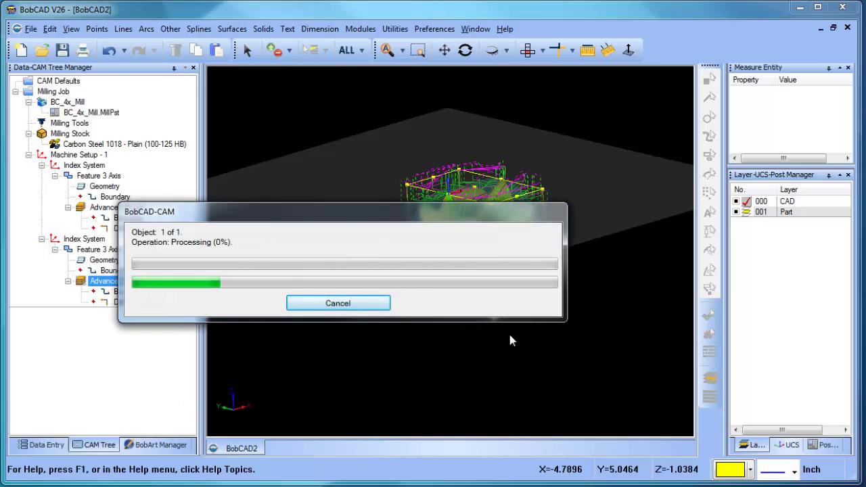
middle_drag(532, 276, 506, 203)
right_click(505, 203)
click(387, 342)
middle_drag(386, 342, 465, 330)
Insert a third index system after the second one and assign it to UCS 3
click(80, 196)
click(41, 165)
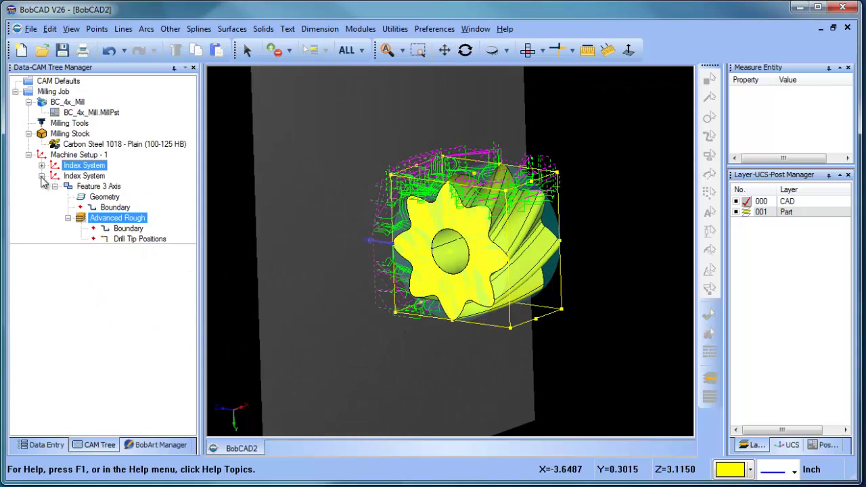
click(41, 175)
right_click(84, 176)
mouse_move(207, 403)
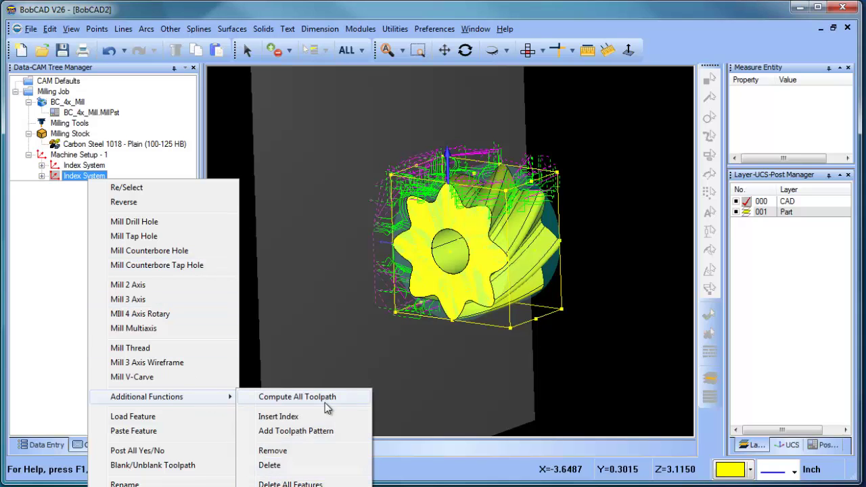
click(326, 414)
right_click(93, 186)
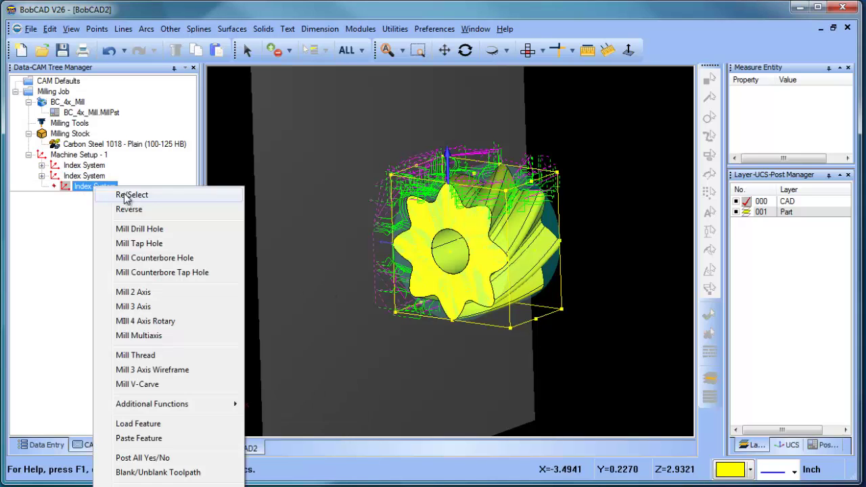
click(132, 195)
click(435, 236)
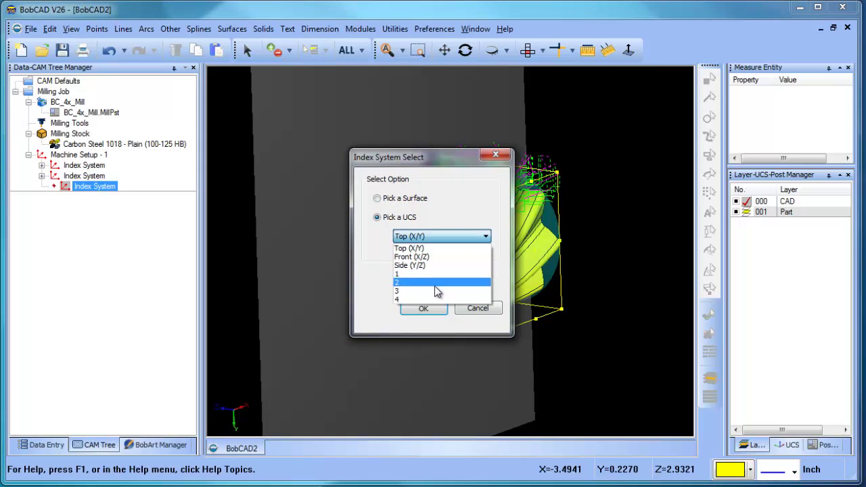
click(434, 292)
click(421, 309)
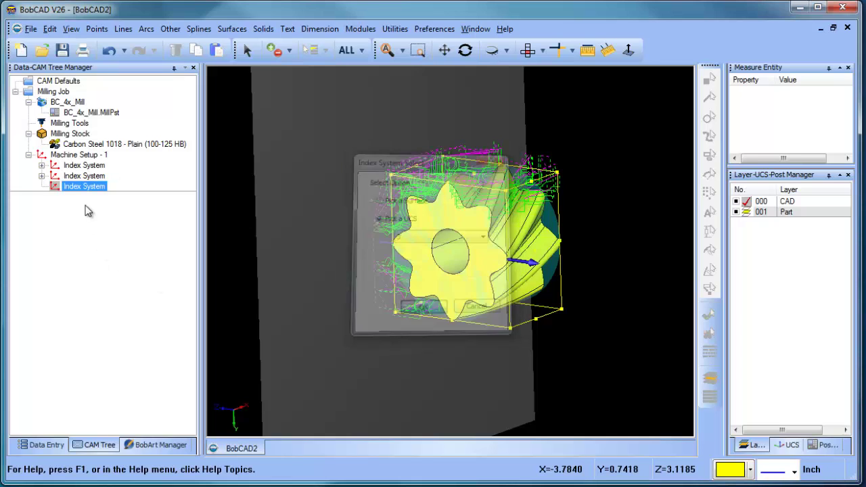
Insert a fourth index system after the third one and assign it to UCS 4
right_click(89, 187)
mouse_move(190, 407)
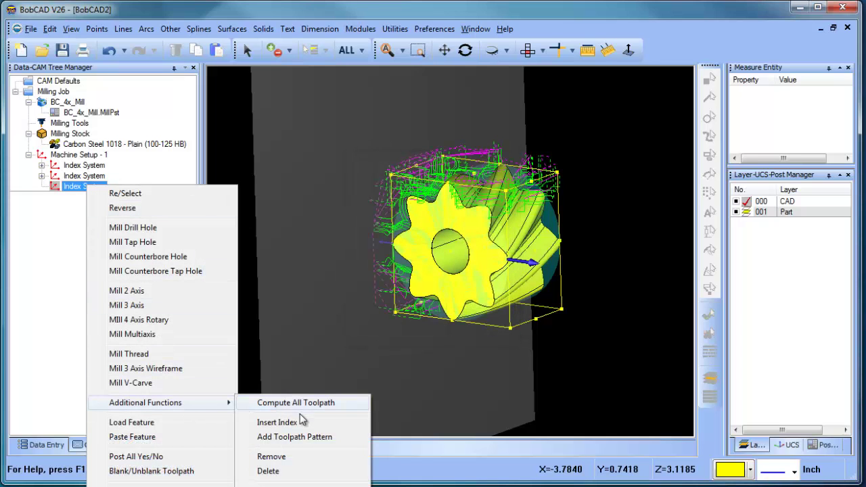
click(287, 420)
right_click(98, 200)
click(149, 215)
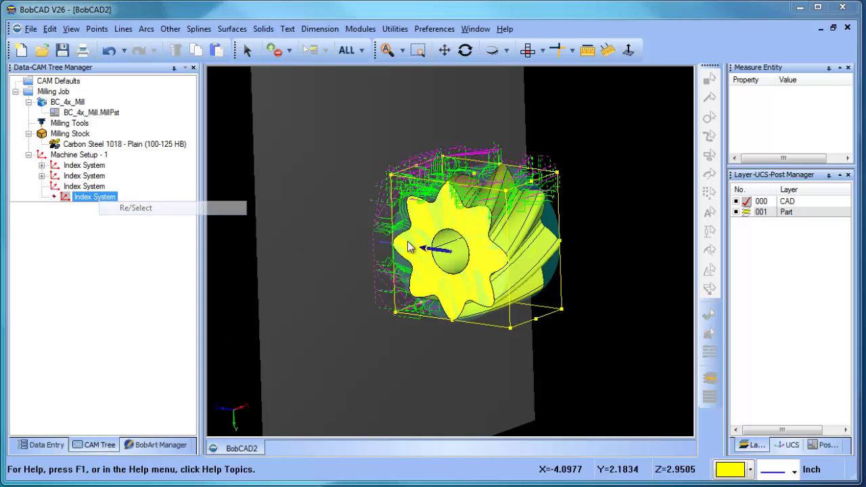
click(436, 236)
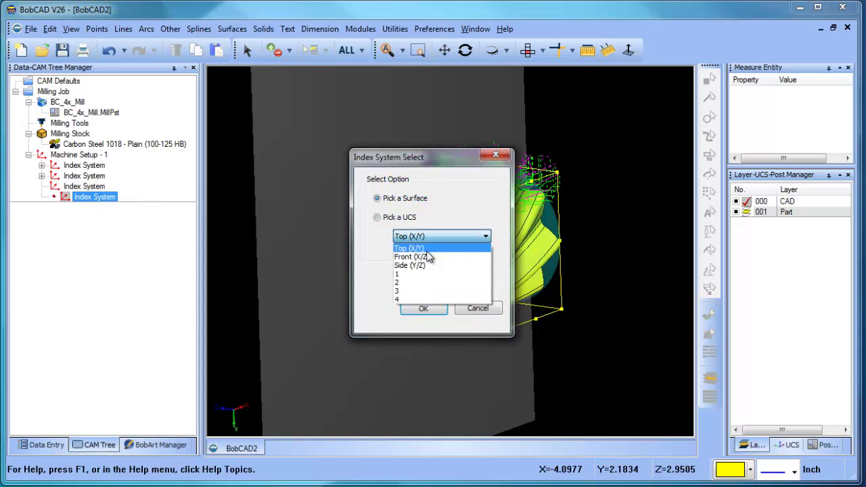
click(416, 300)
click(423, 308)
Copy the second index system's 3-axis feature and paste it into both the third and fourth index systems
click(41, 176)
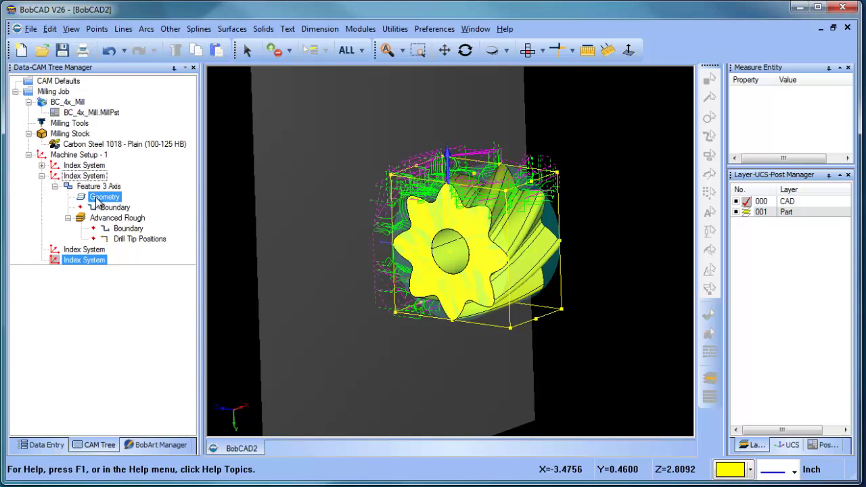
right_click(91, 187)
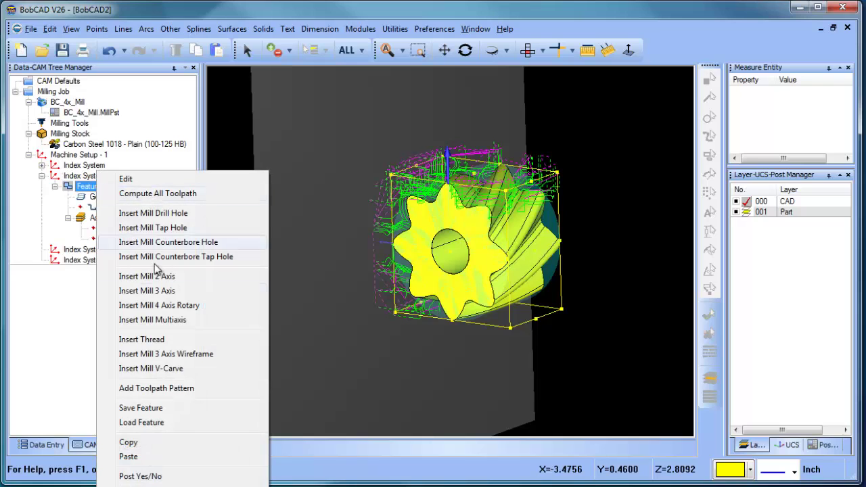
click(170, 443)
click(82, 251)
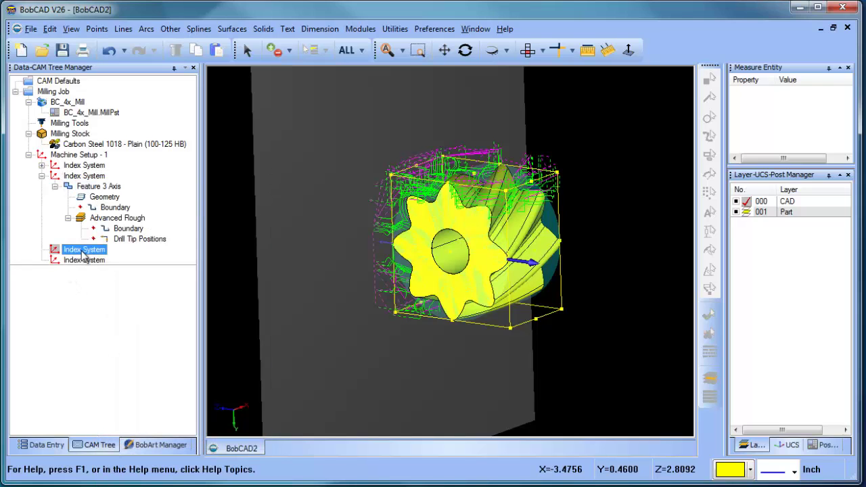
right_click(83, 251)
click(129, 477)
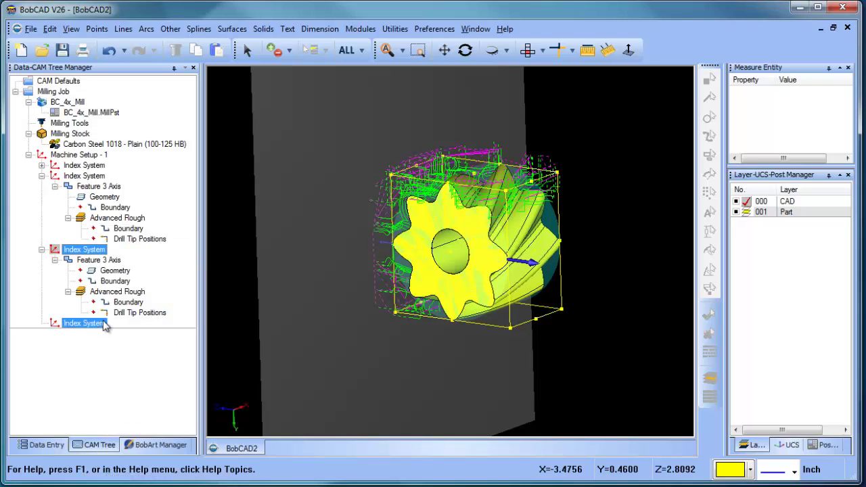
right_click(95, 325)
click(151, 258)
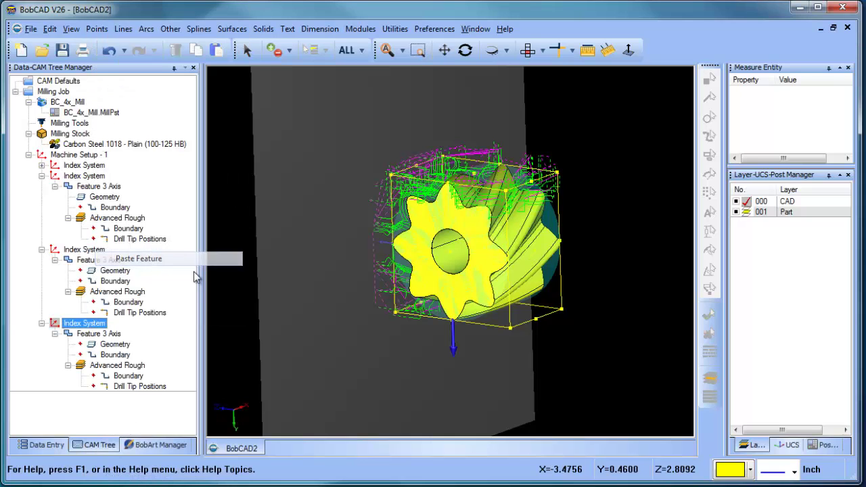
Reselect the geometry of the third index system's feature, choosing all entities
right_click(120, 272)
click(156, 280)
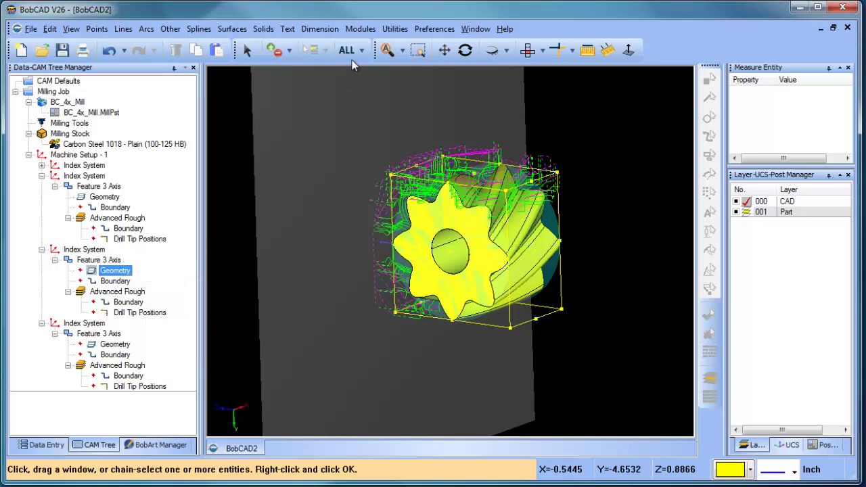
key(space)
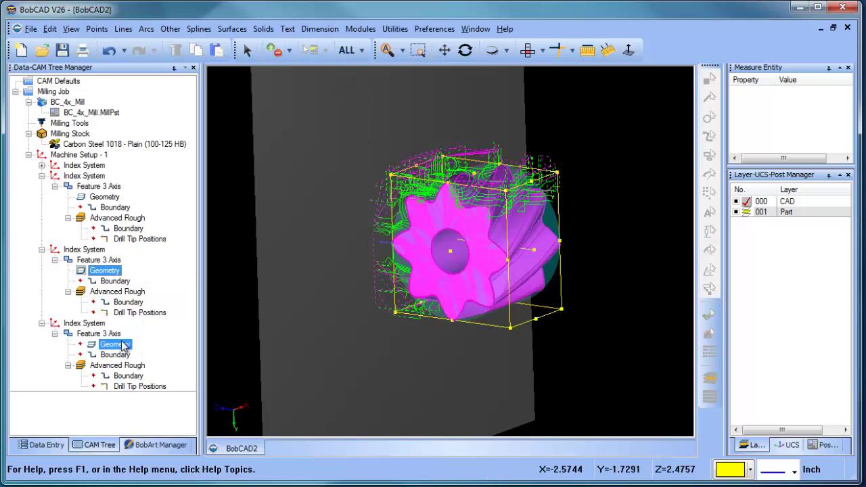
Reselect the geometry of the fourth index system's feature, choosing all entities
right_click(119, 344)
click(157, 353)
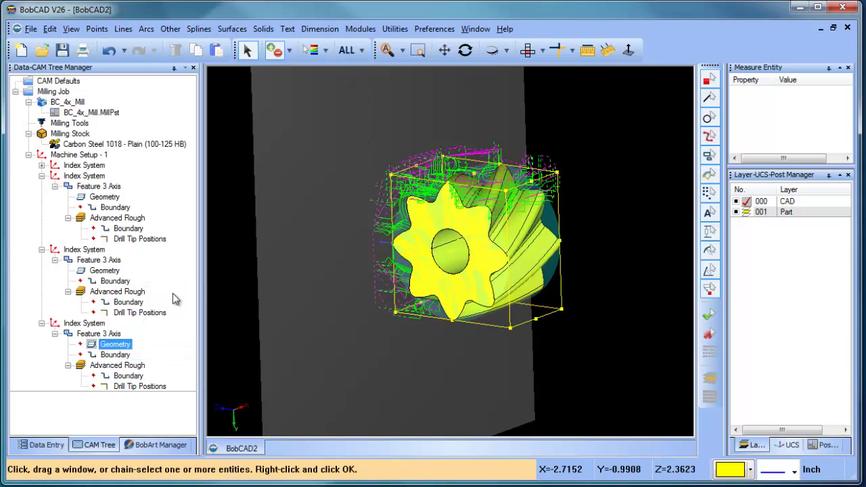
right_click(111, 350)
click(145, 358)
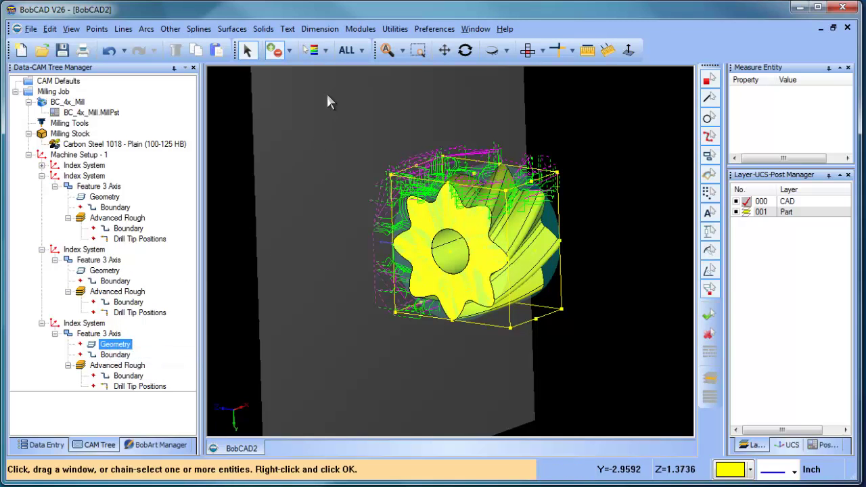
click(347, 49)
key(space)
Compute the toolpath of the 3-axis feature in the fourth index system
click(92, 326)
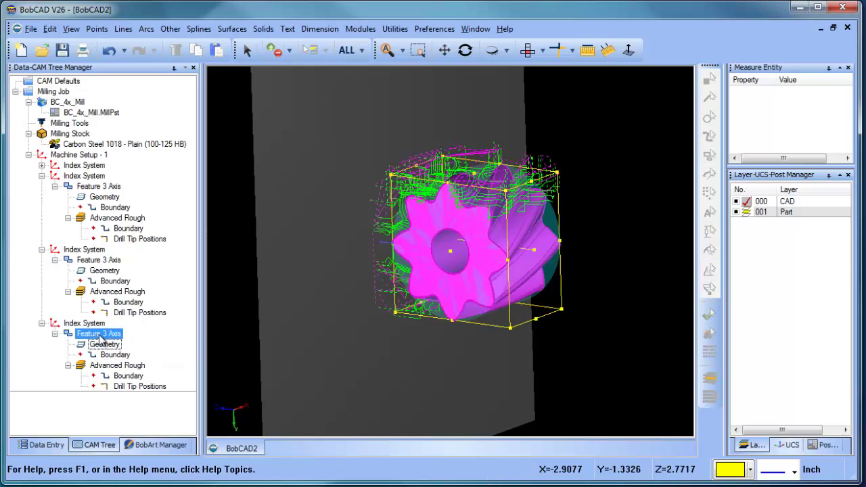
right_click(100, 333)
click(161, 7)
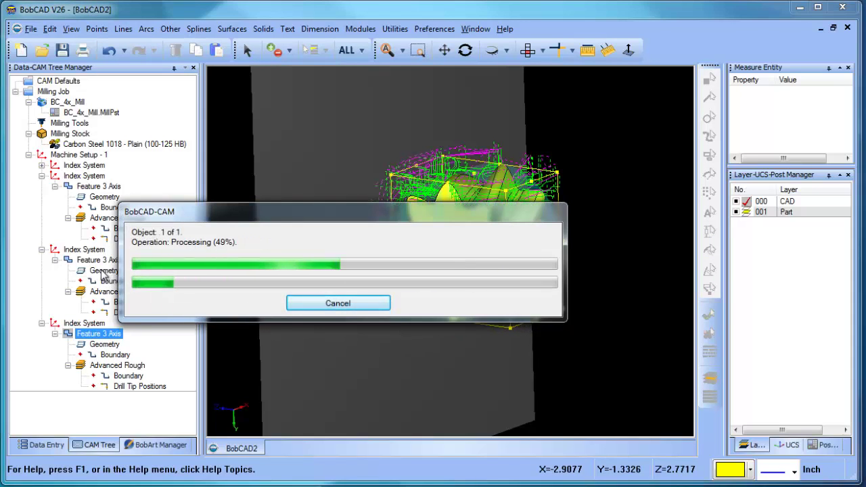
Compute the toolpath of the 3-axis feature in the third index system
click(103, 261)
right_click(108, 261)
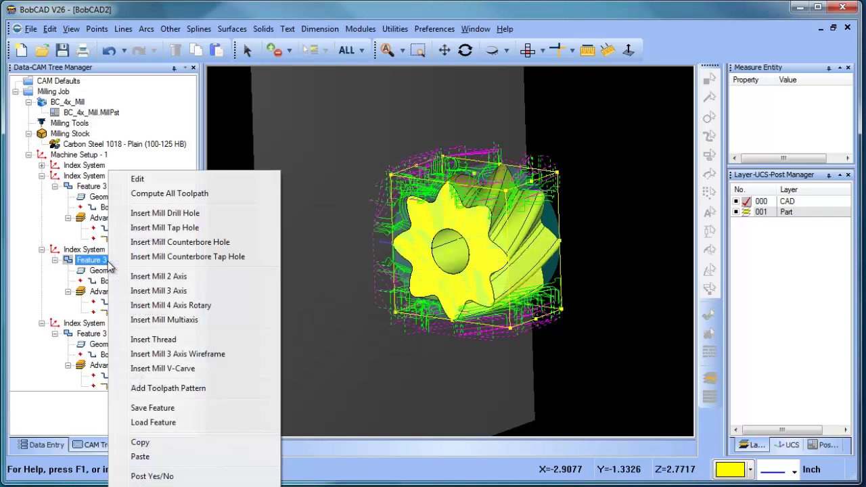
click(189, 194)
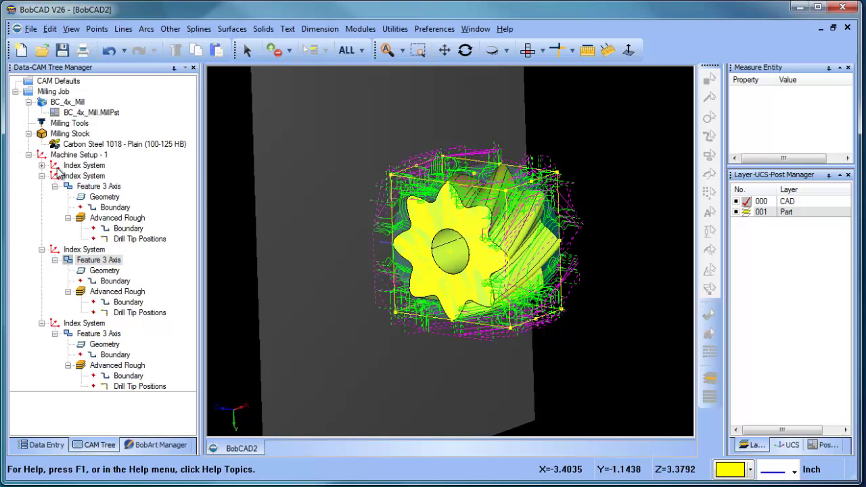
Collapse the index systems and Machine Setup - 1 in the CAM tree, and insert a second machine setup
click(84, 165)
click(42, 175)
click(41, 186)
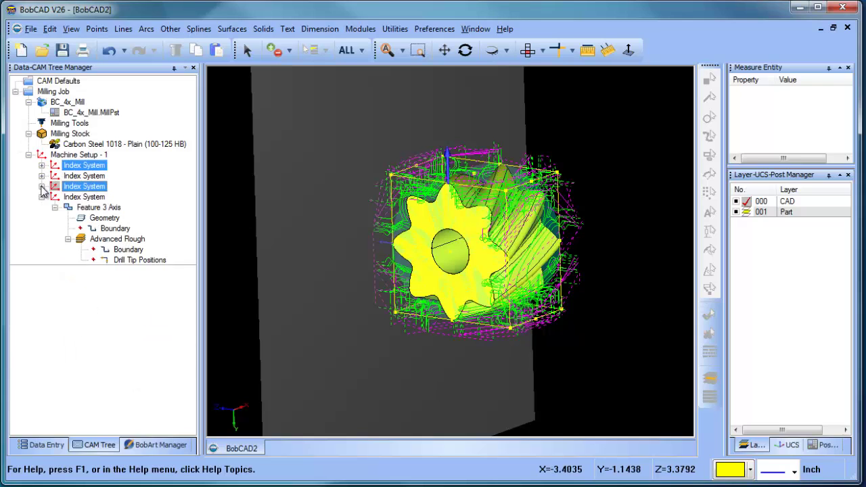
click(41, 197)
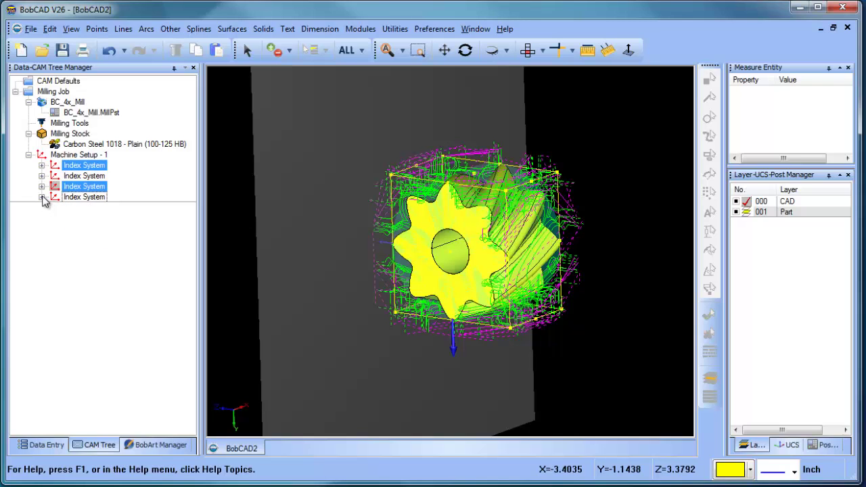
click(29, 155)
right_click(74, 158)
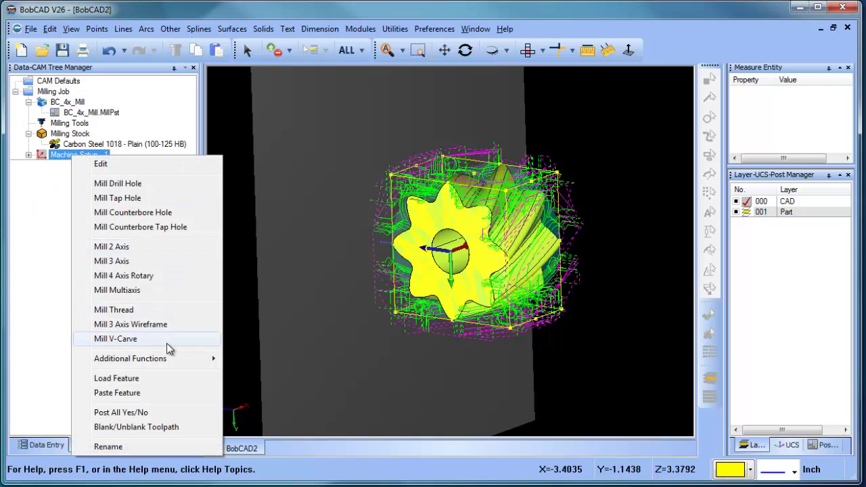
mouse_move(200, 361)
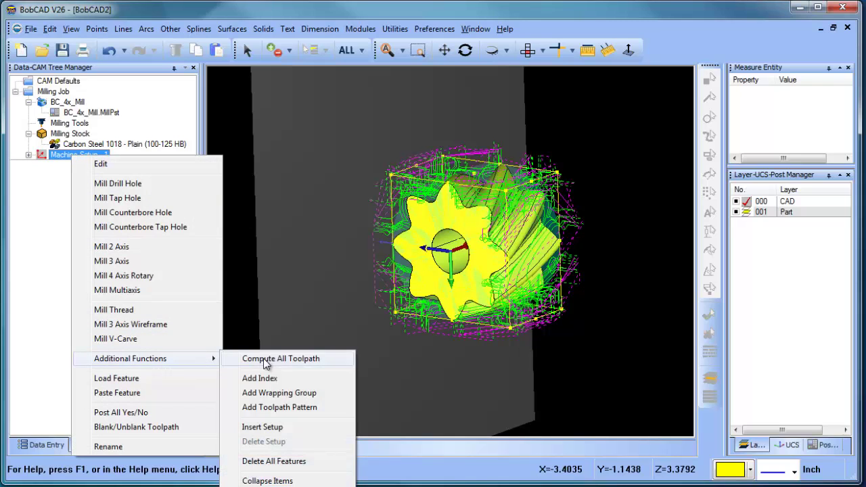
click(322, 427)
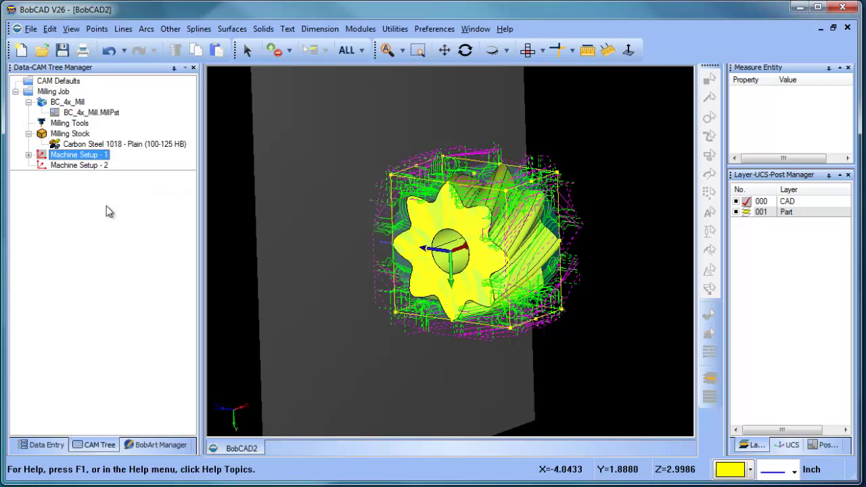
Start a Mill 4 Axis Rotary feature under Machine Setup - 2 with a 0.375 diameter rough tool and 0.1875 corner radius
right_click(79, 168)
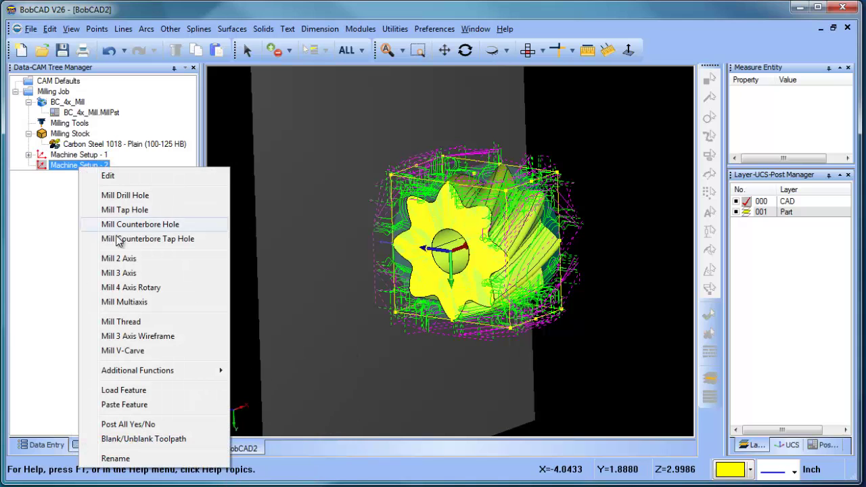
click(174, 292)
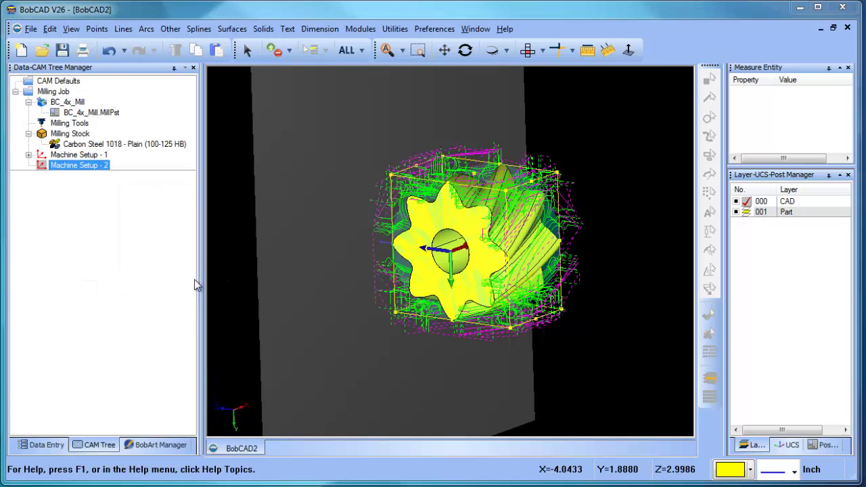
click(379, 114)
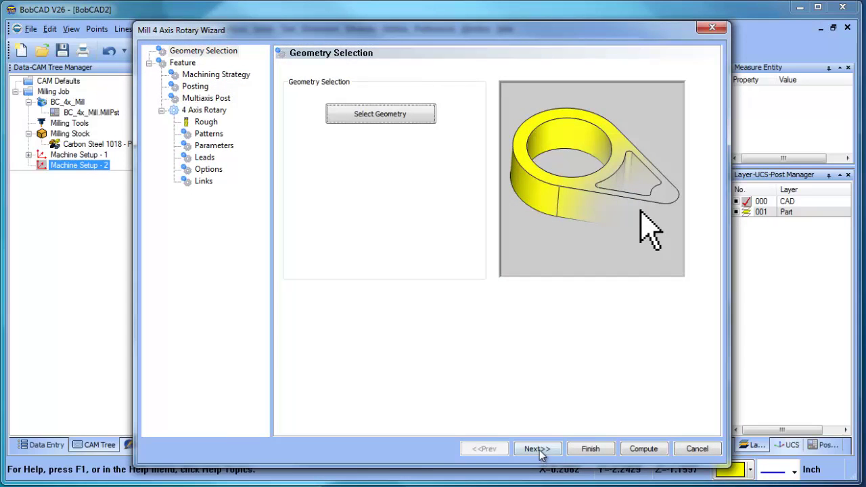
click(537, 450)
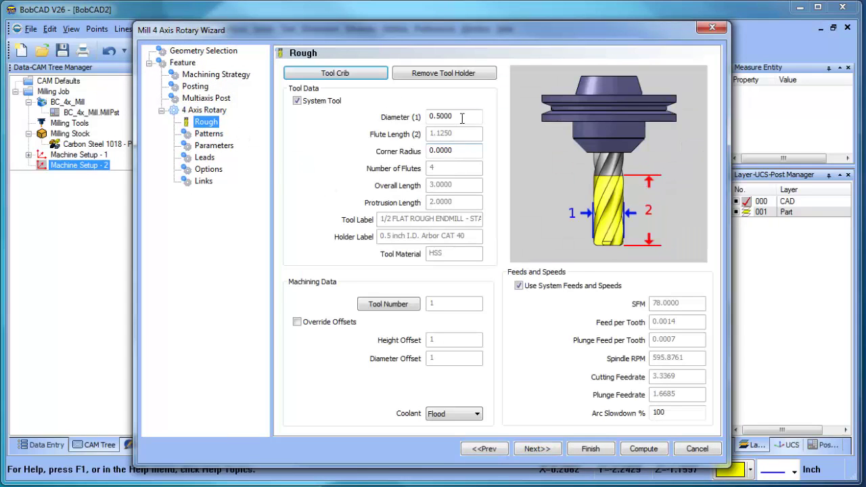
text(.375)
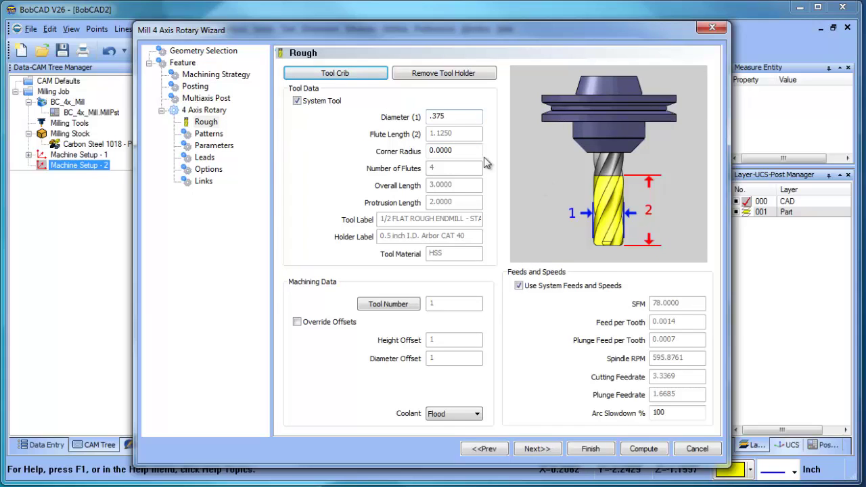
key(Tab)
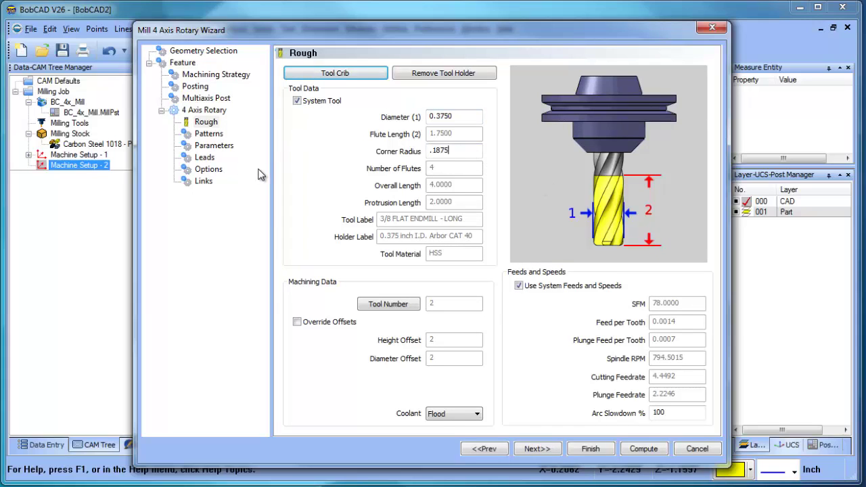
Set the rotary operation's cut pattern to Zig Zag with a side shift of 0.125
click(539, 450)
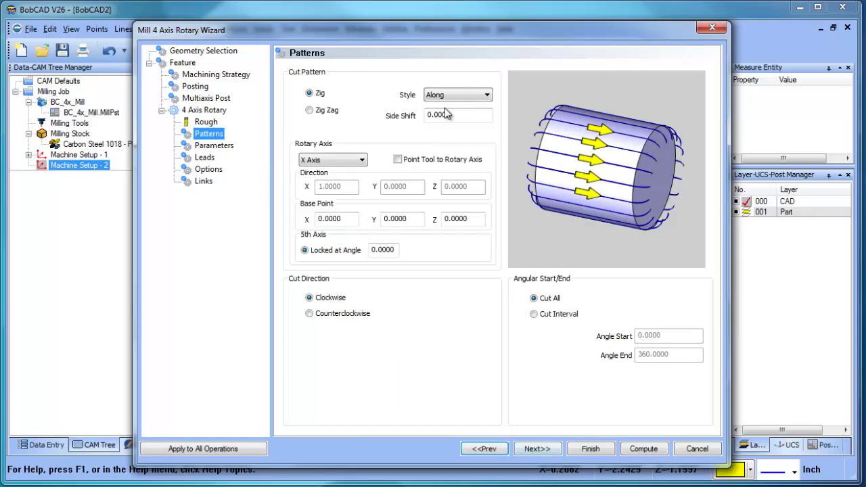
click(474, 114)
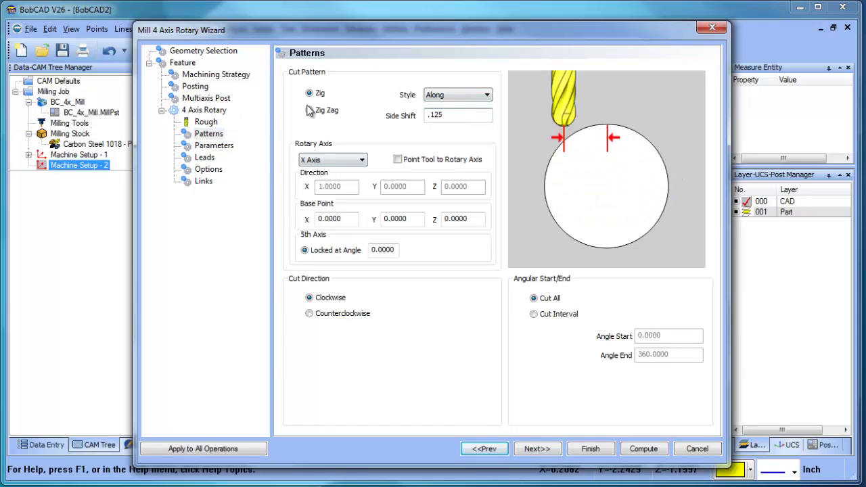
click(310, 111)
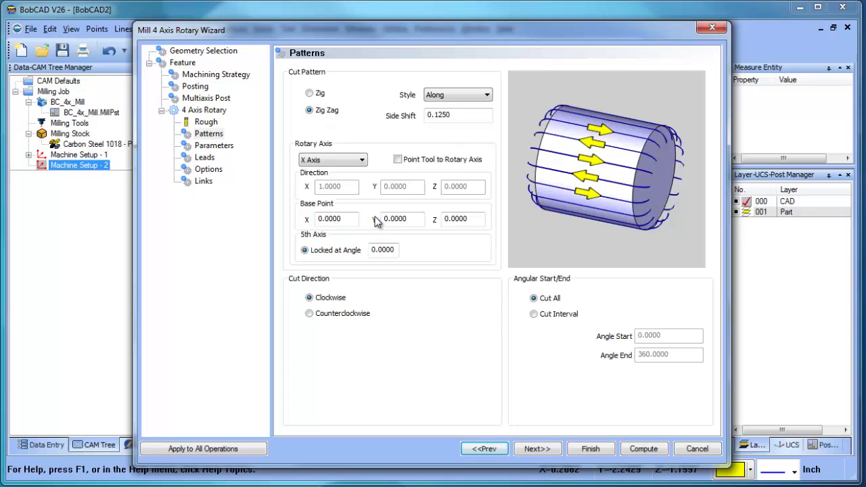
Set the rotary operation's machining tolerance to 0.0010 and compute its toolpath
click(215, 146)
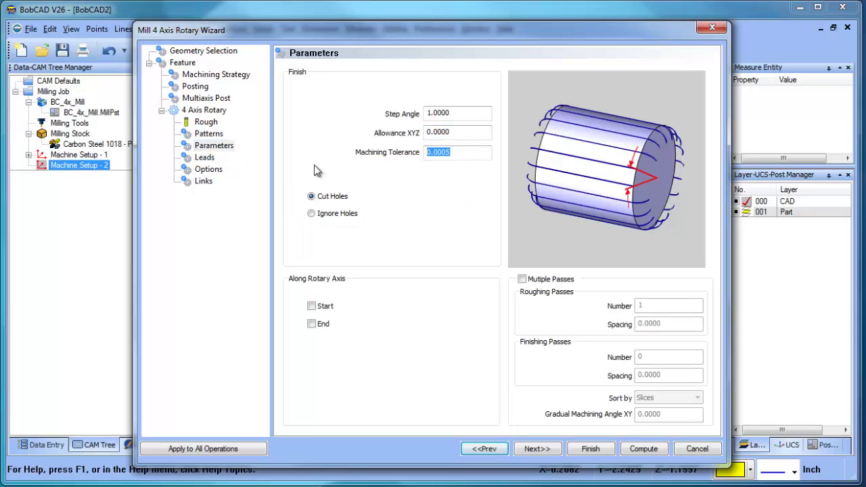
click(312, 306)
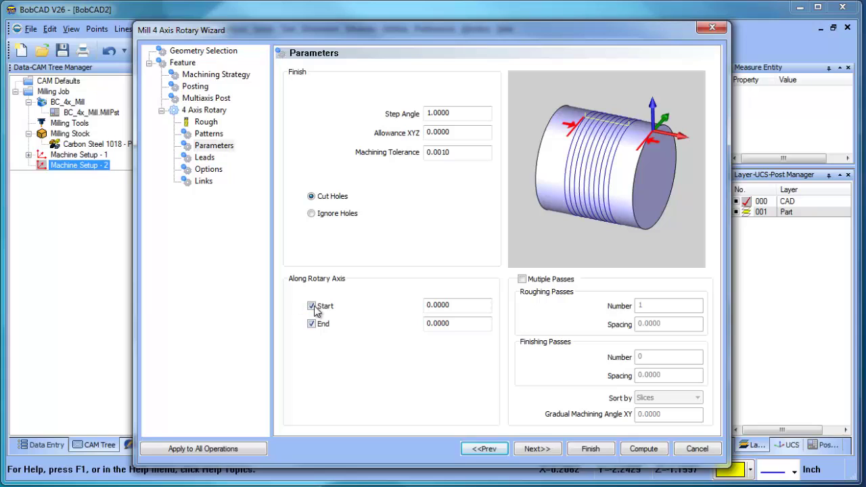
click(465, 305)
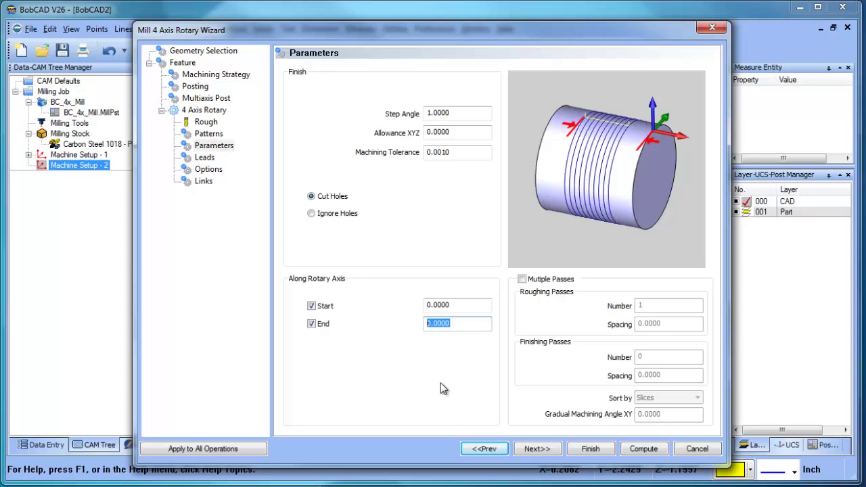
click(314, 307)
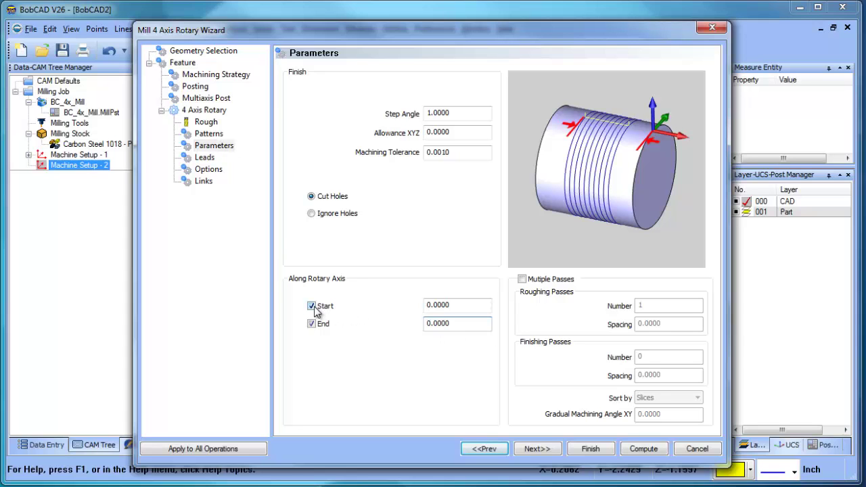
click(643, 449)
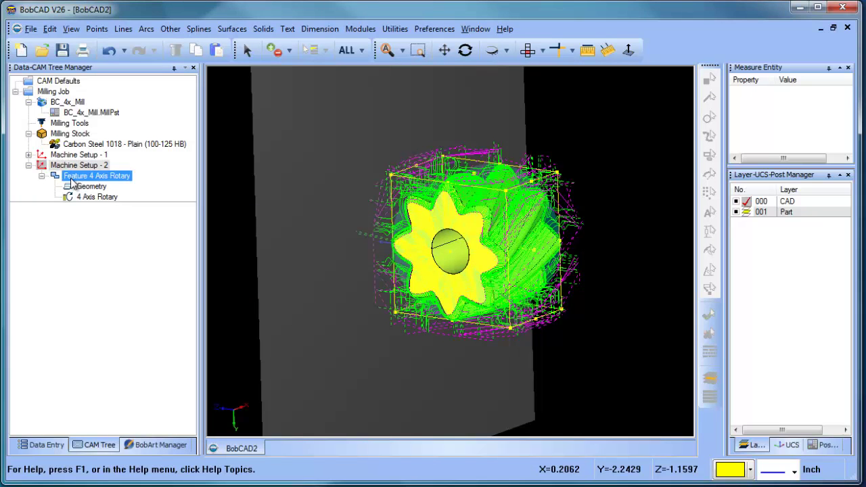
Expand Machine Setup - 1 and blank all of its toolpaths
click(29, 155)
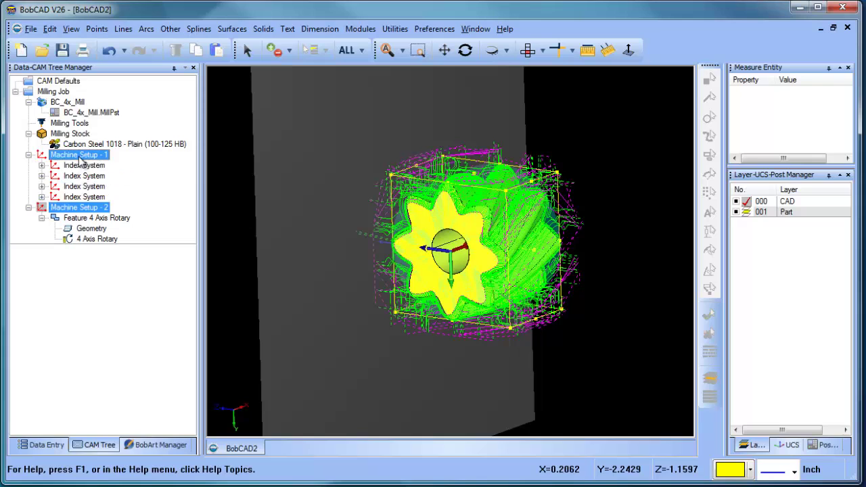
right_click(80, 160)
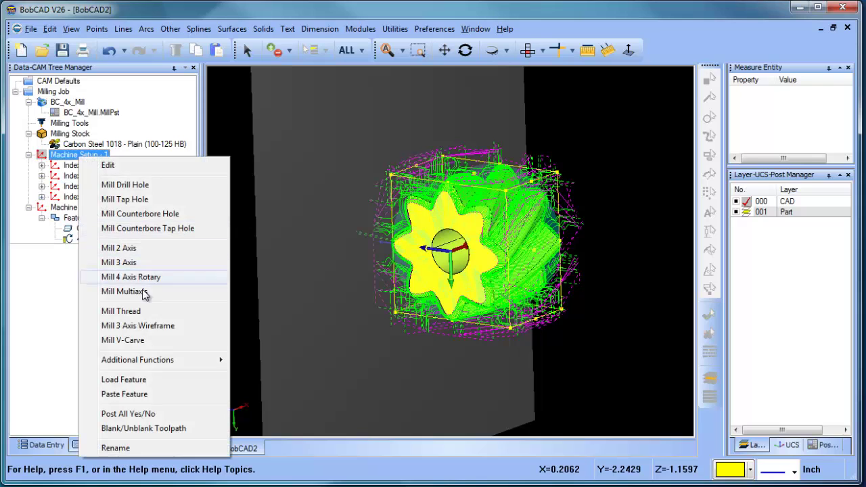
click(187, 431)
middle_drag(515, 325, 560, 301)
right_click(560, 301)
Edit the 4 Axis Rotary feature to use a Parallel lead-in and recompute its toolpath
right_click(98, 218)
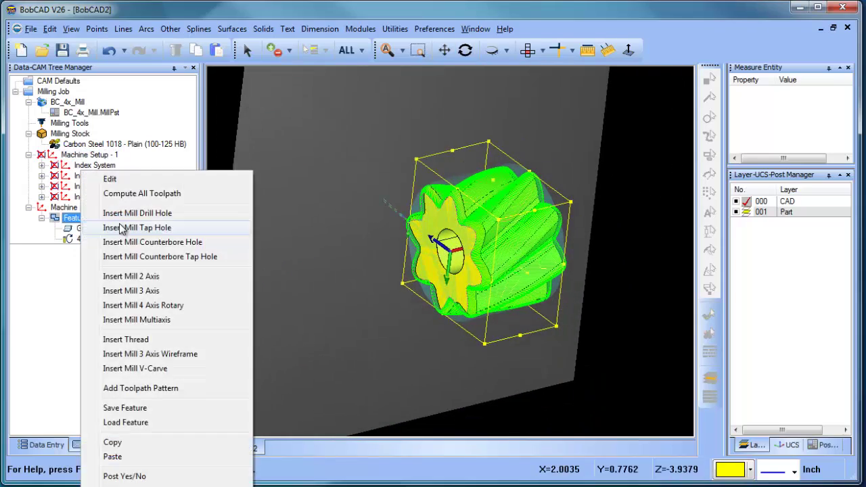
click(111, 179)
click(204, 146)
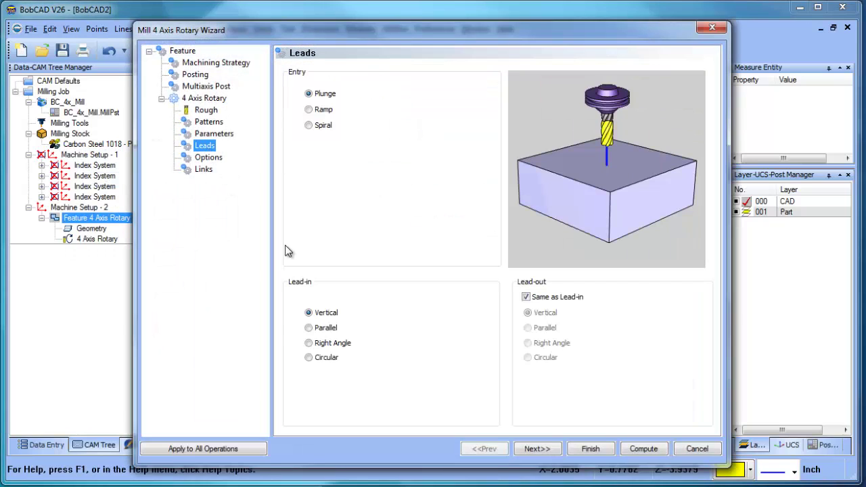
click(310, 328)
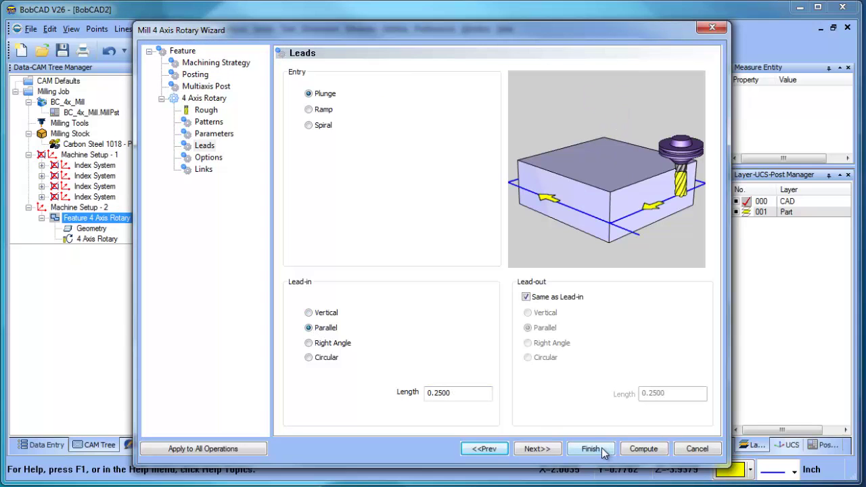
click(640, 450)
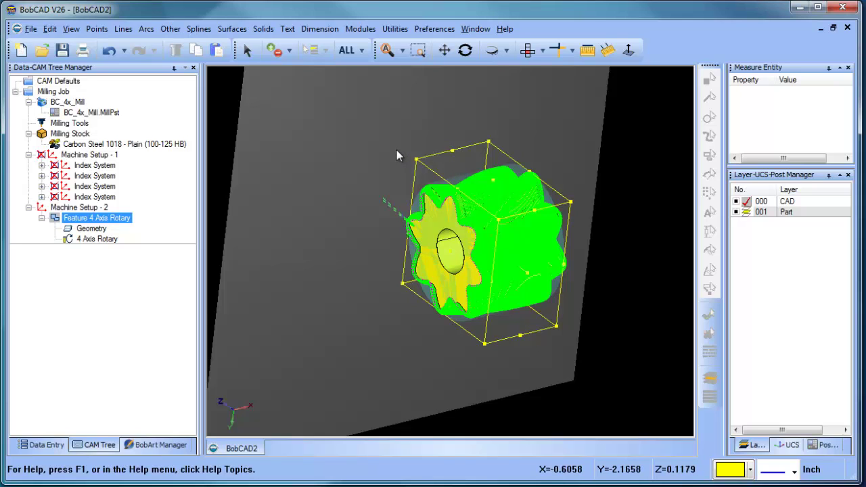
Launch the machining simulation and widen its viewing area
click(360, 28)
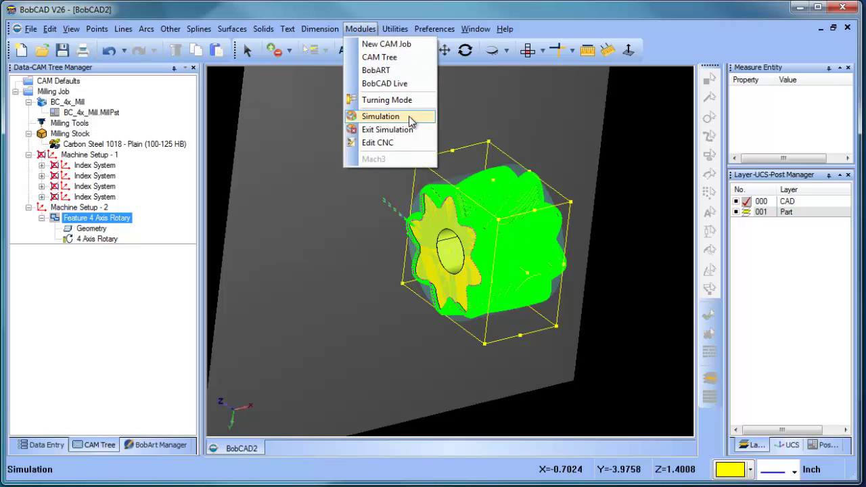
click(411, 119)
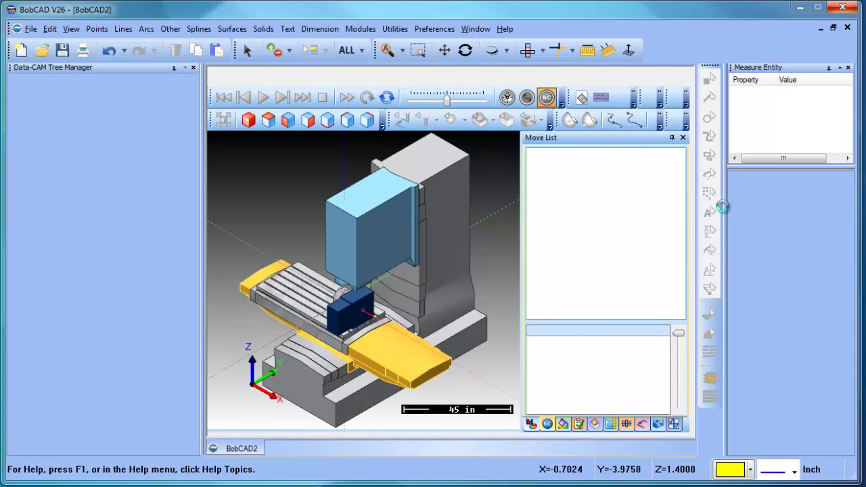
drag(726, 206, 806, 208)
Hide the machine and the toolpath in the simulation, leaving only the tool and stock displayed
click(658, 98)
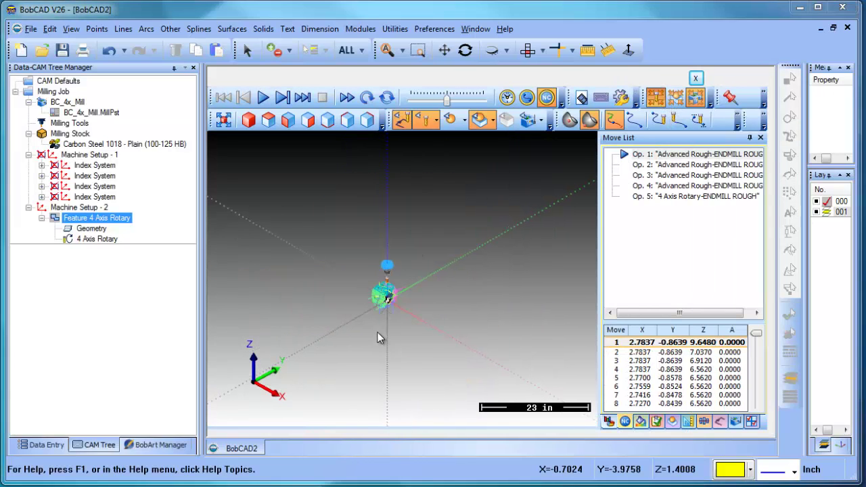
click(406, 122)
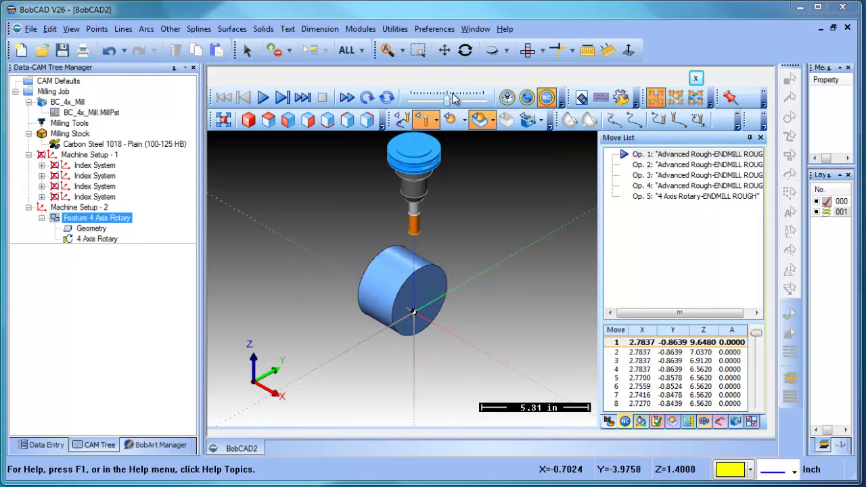
mouse_move(425, 325)
middle_down()
mouse_move(429, 316)
mouse_move(497, 321)
mouse_move(435, 312)
middle_up()
middle_drag(371, 330, 424, 340)
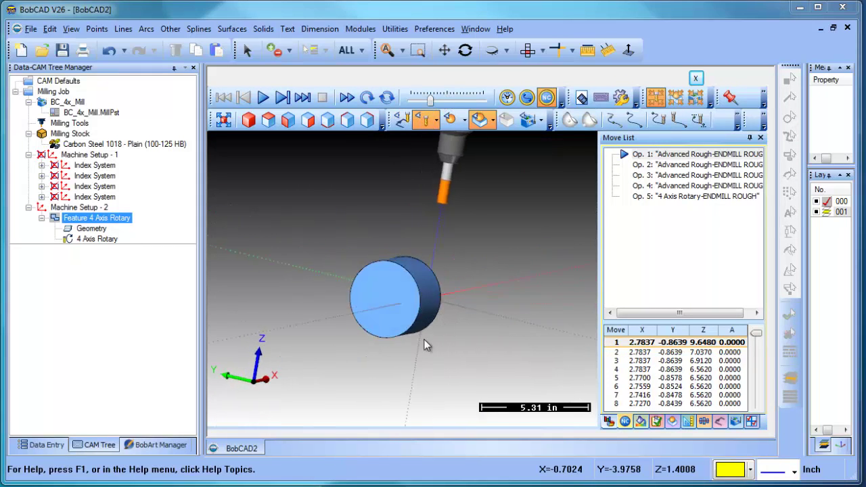
Run the cutting simulation at a higher playback speed and examine the indexed roughing of the cylindrical stock
click(264, 97)
drag(430, 99, 460, 101)
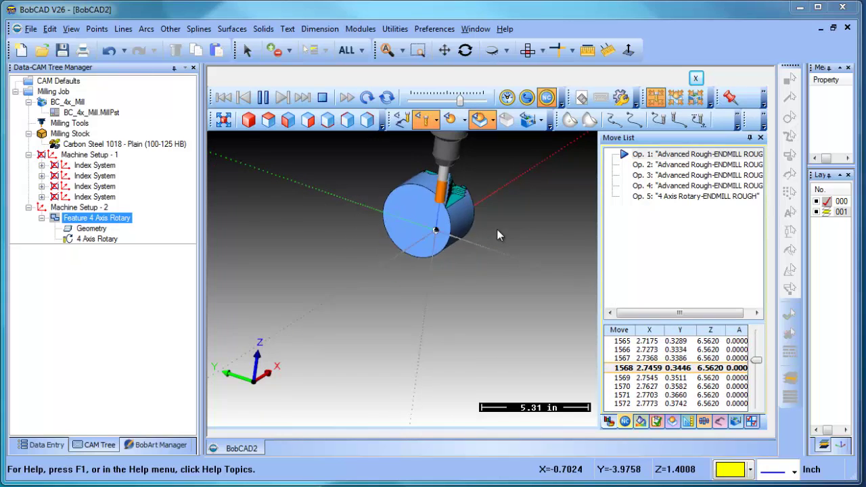
click(480, 119)
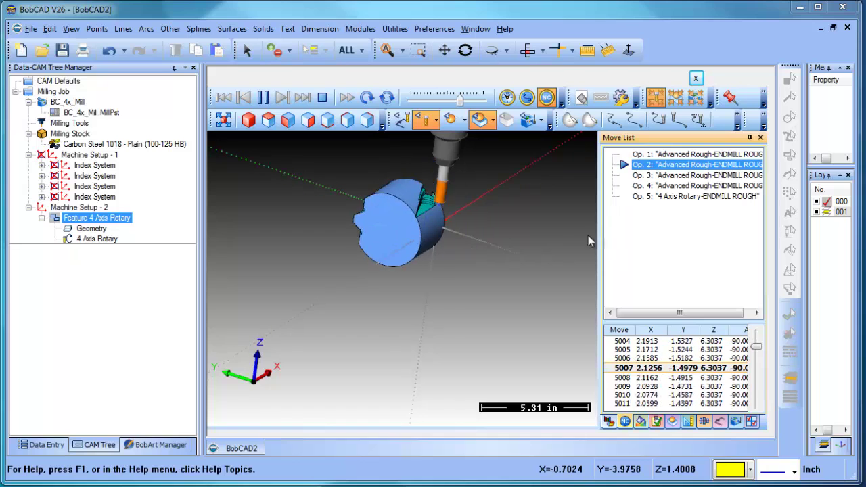
drag(466, 260, 497, 253)
drag(417, 269, 422, 196)
scroll(421, 203, up, 1)
scroll(422, 216, down, 1)
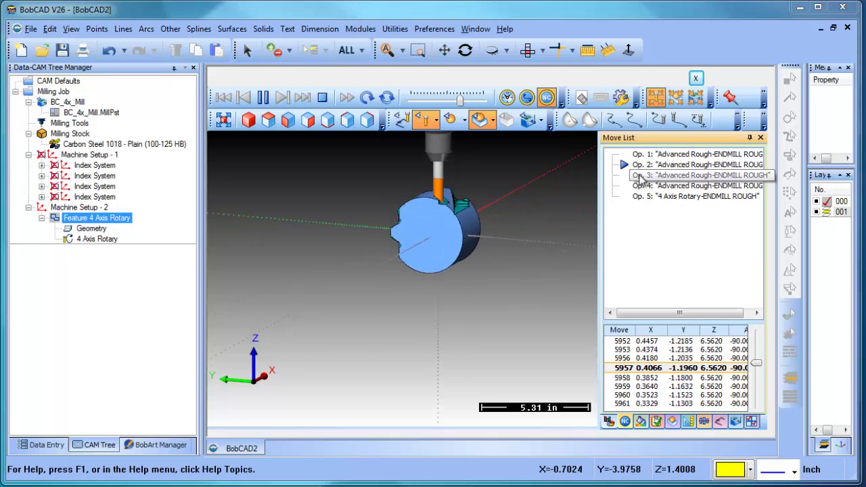
Advance the simulation through the third and fourth Advanced Rough operations to Op. 5, the 4 Axis Rotary operation
click(639, 176)
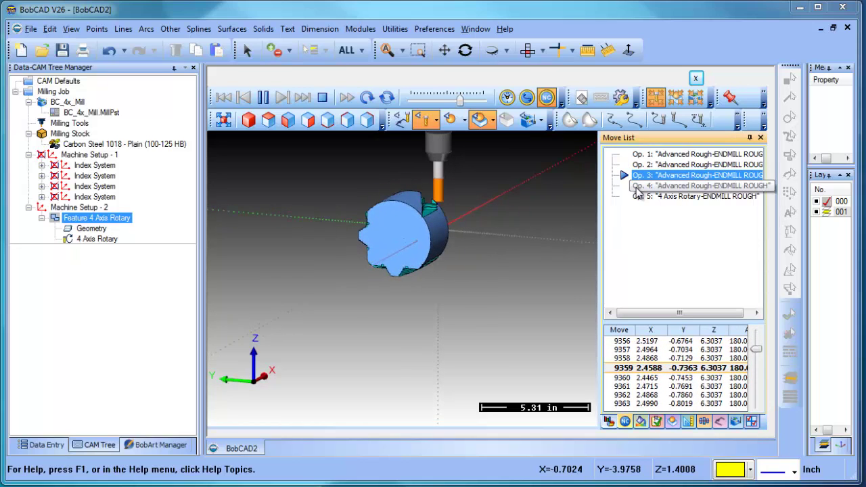
click(640, 187)
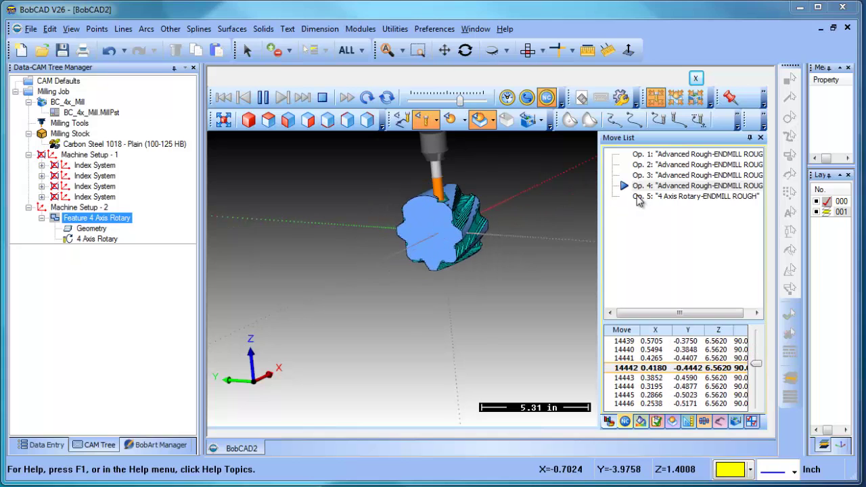
click(642, 196)
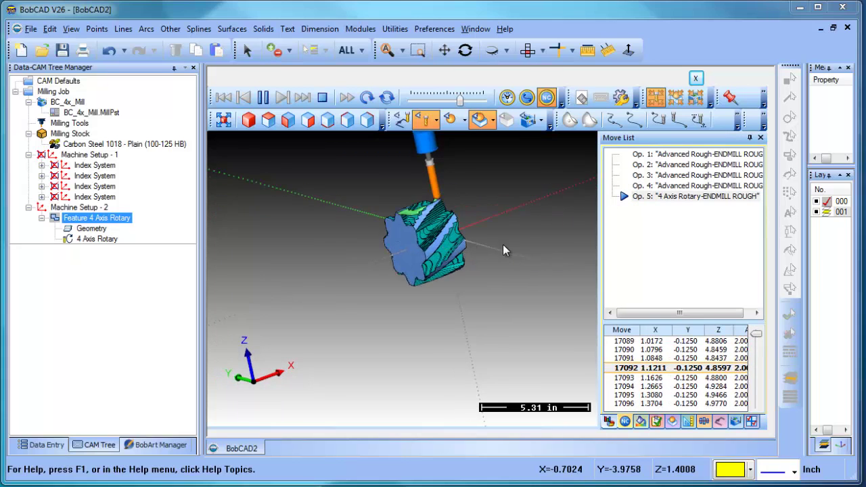
Slow the simulation playback and examine the 4 Axis Rotary cut on the gear teeth from the end face and at an angle
scroll(427, 200, up, 3)
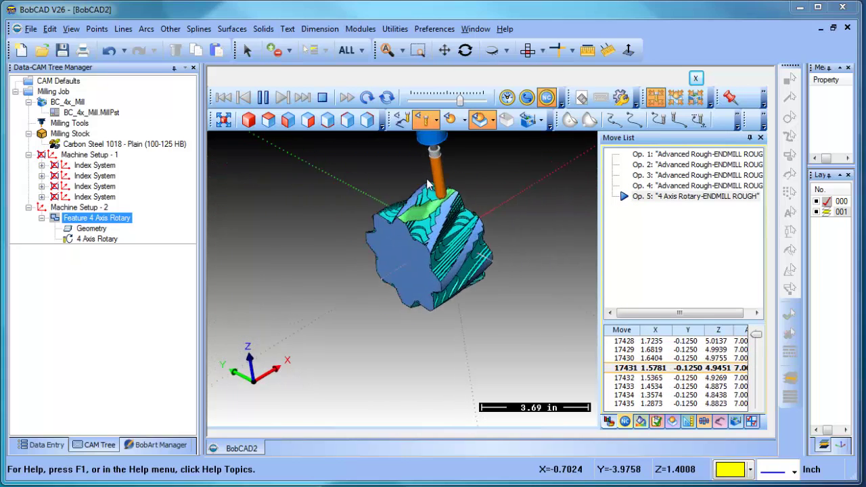
middle_drag(490, 269, 567, 352)
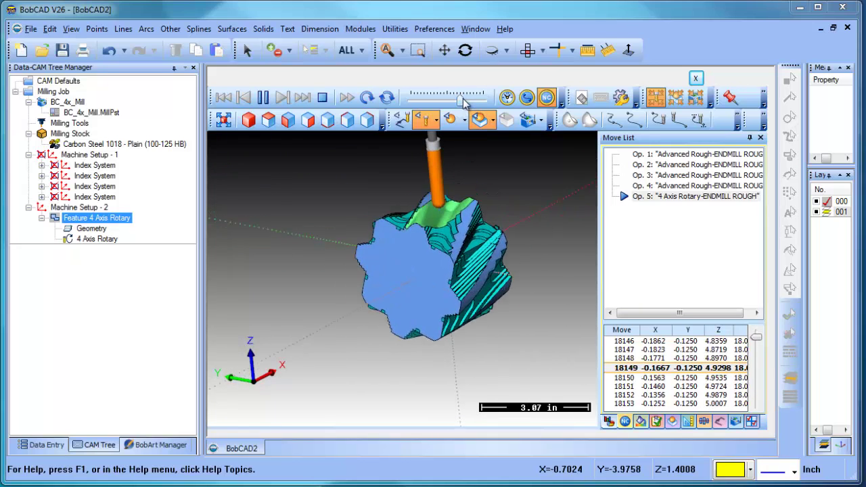
drag(462, 97, 443, 97)
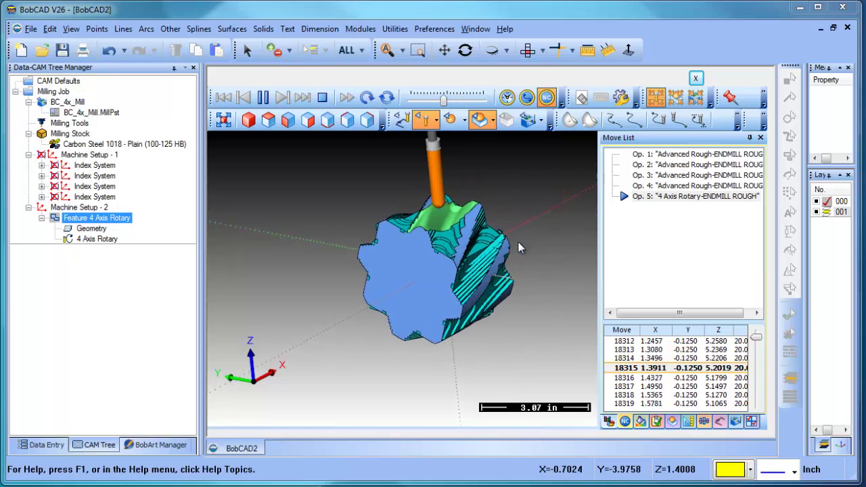
click(347, 121)
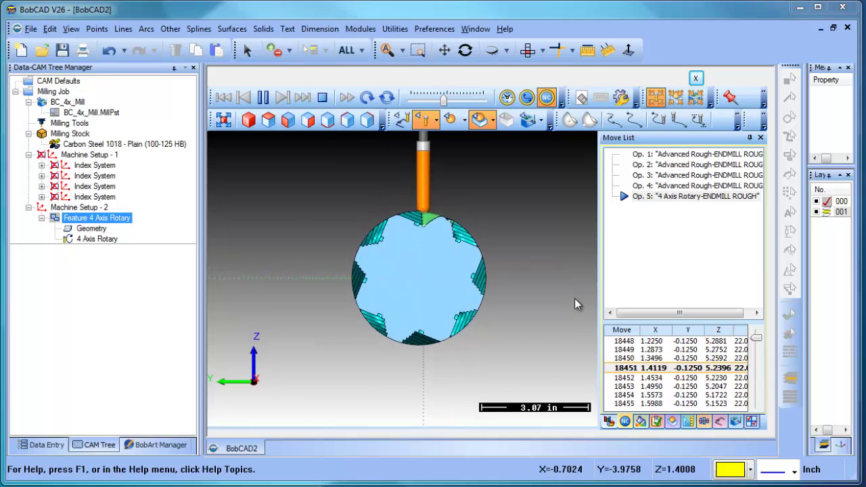
middle_drag(574, 299, 515, 313)
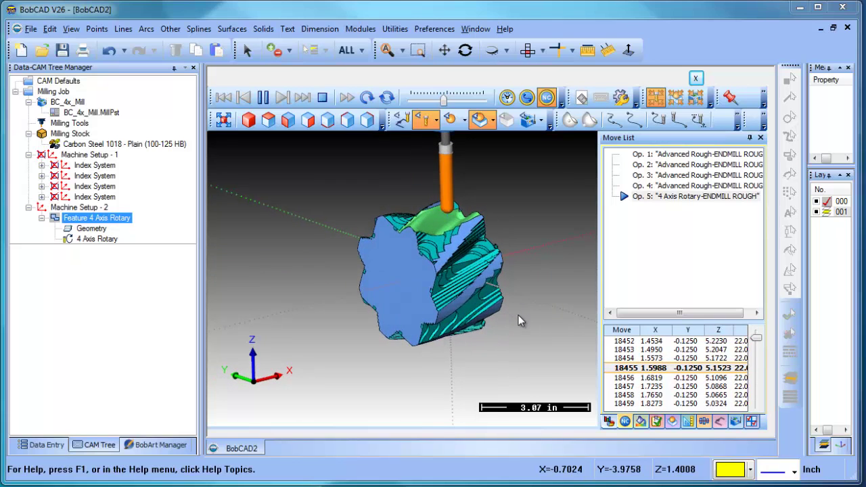
Speed up the rotary simulation to cut more teeth, slow it again, and inspect the machined tooth surface up close
drag(444, 103, 466, 103)
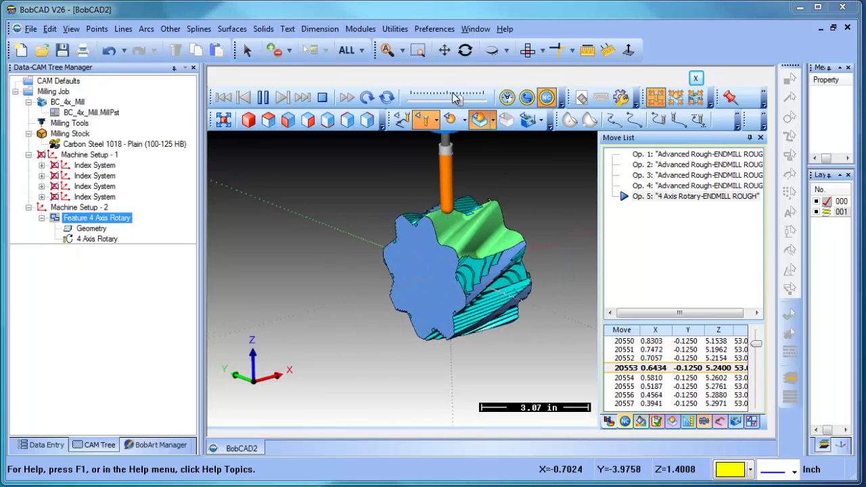
drag(446, 98, 444, 98)
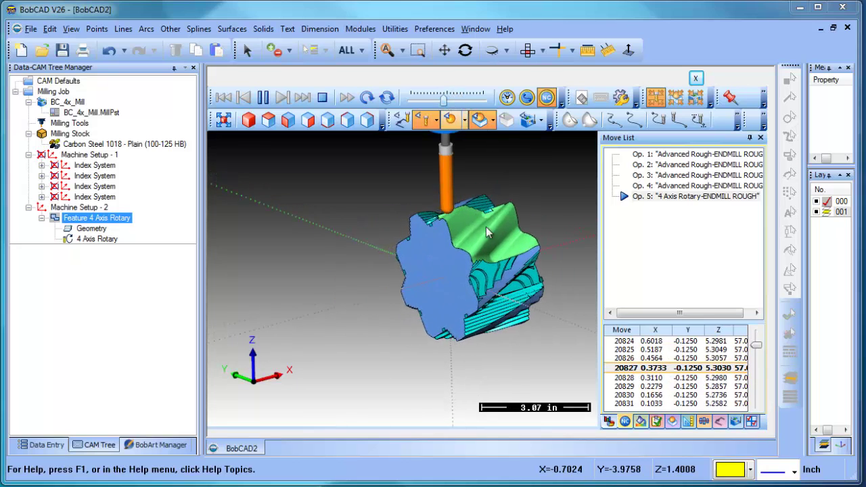
middle_drag(486, 227, 500, 233)
scroll(488, 203, up, 4)
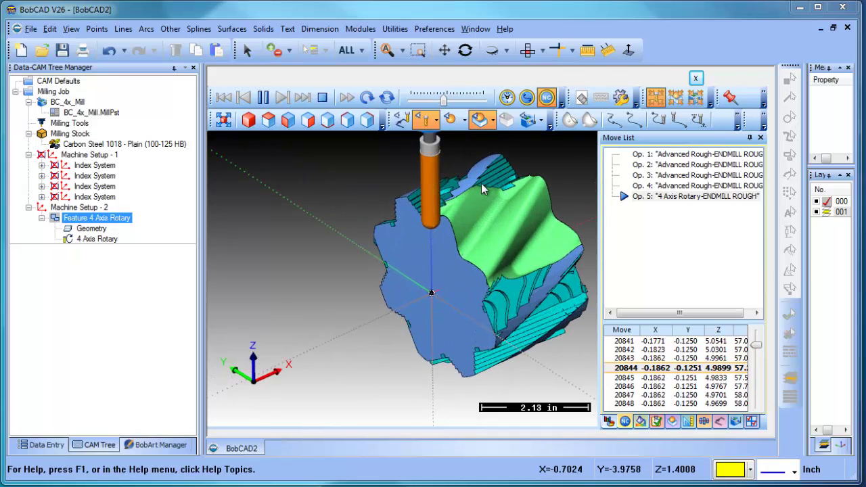
scroll(478, 223, up, 2)
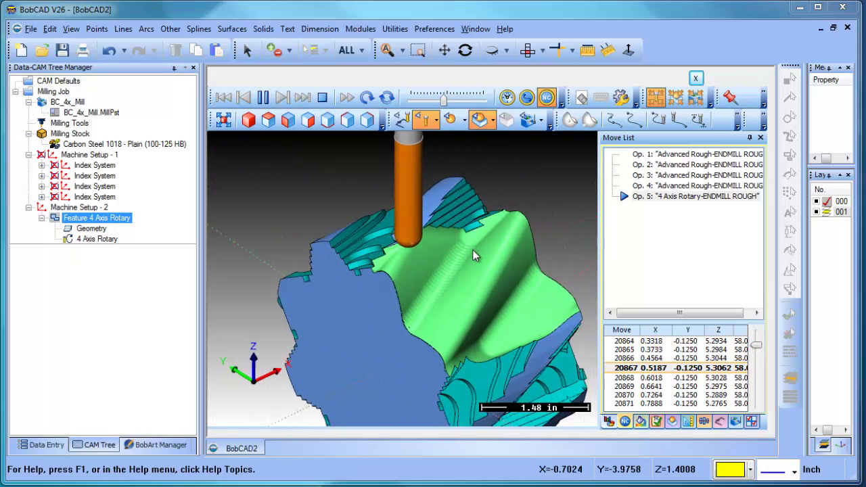